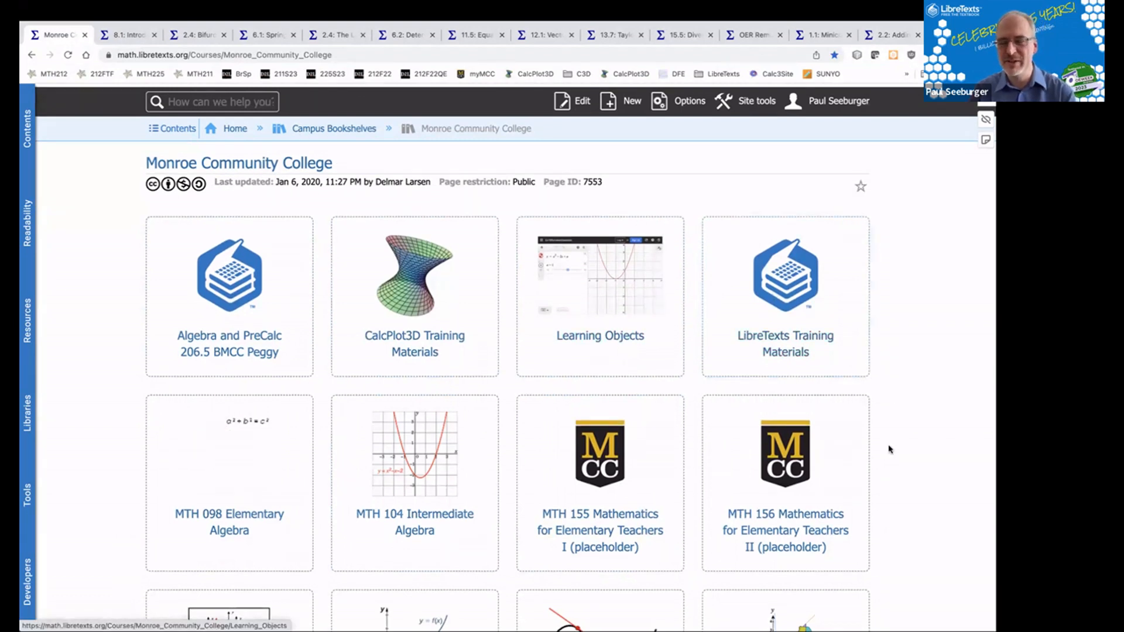
# Step: Look through the course tiles on the Monroe Community College bookshelf, down to MTH 225 Differential Equations
pyautogui.scroll(-1, 913, 493)
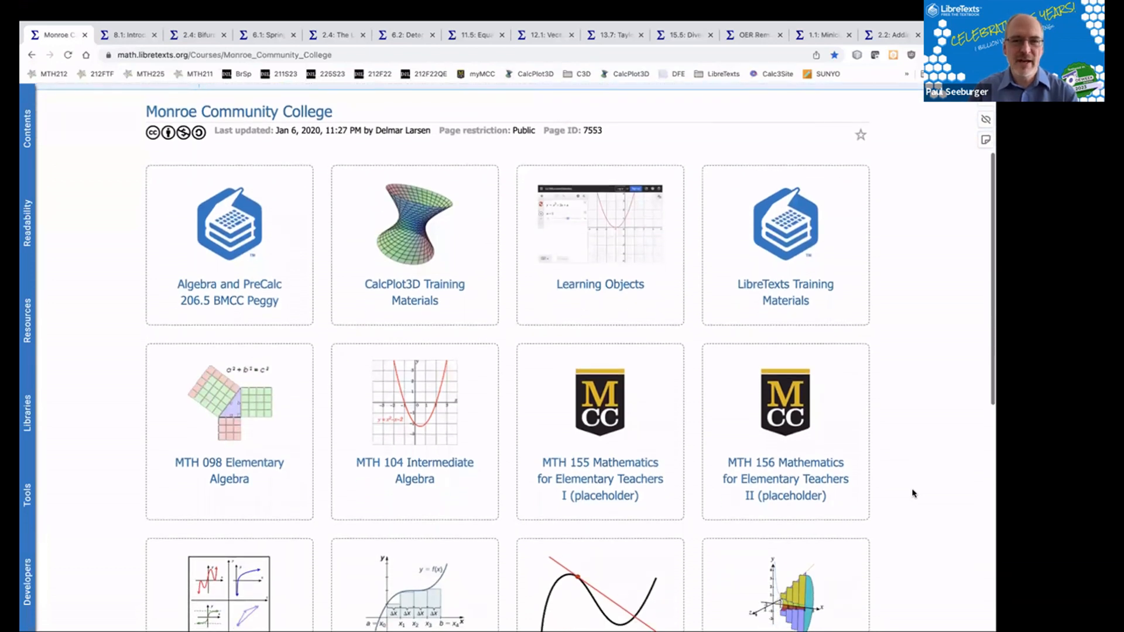
pyautogui.scroll(-1, 912, 493)
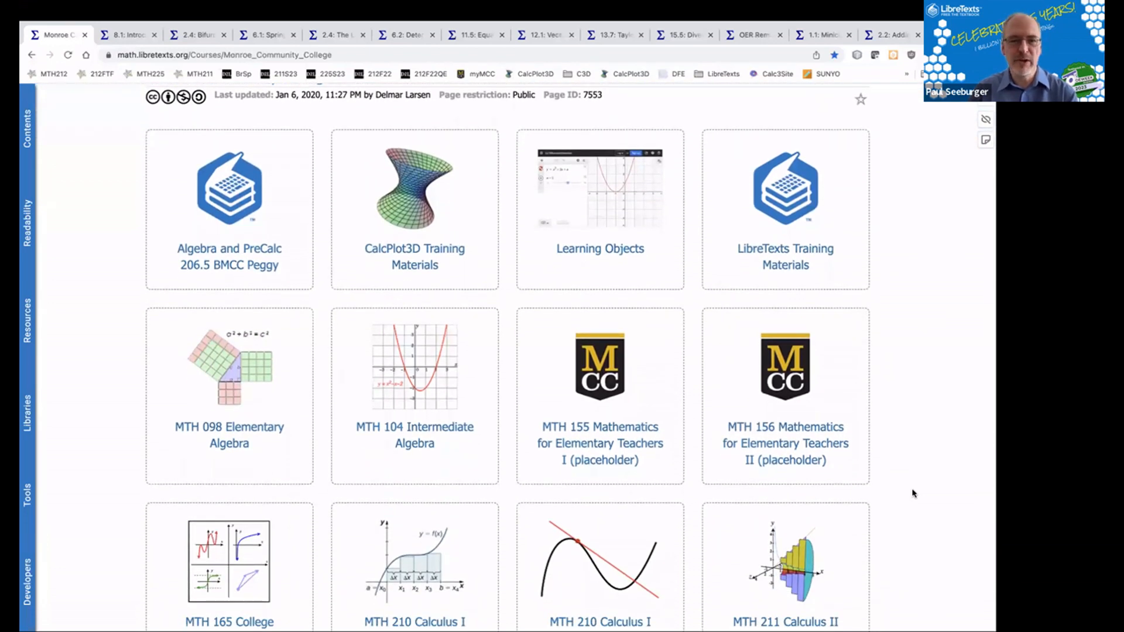
pyautogui.scroll(-1, 913, 493)
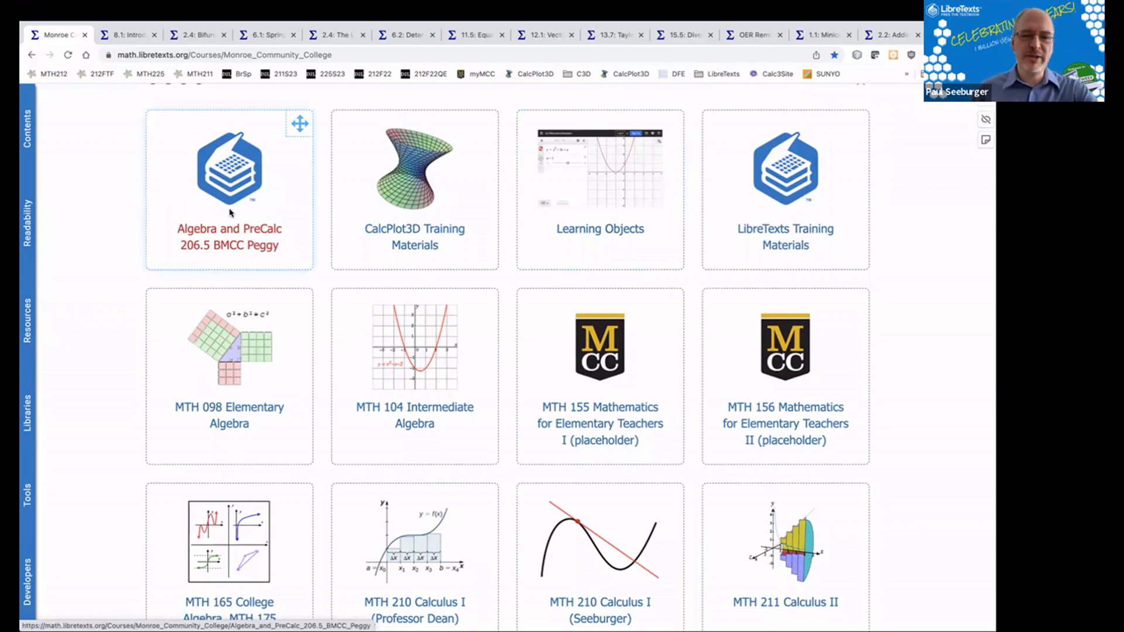
pyautogui.scroll(-3, 670, 301)
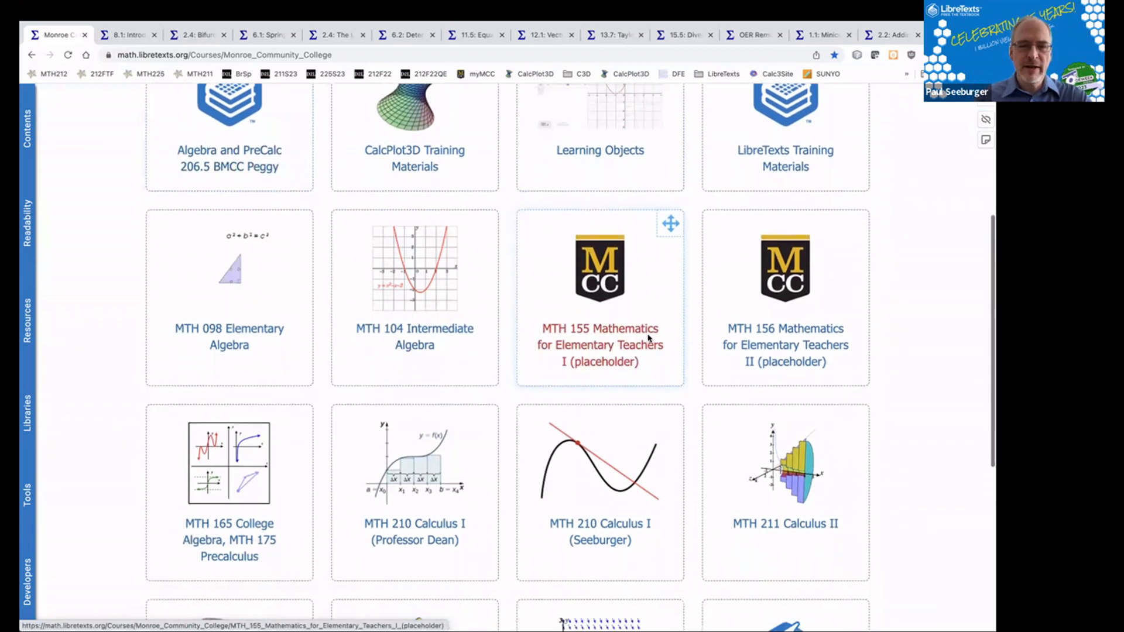
pyautogui.scroll(-2, 648, 338)
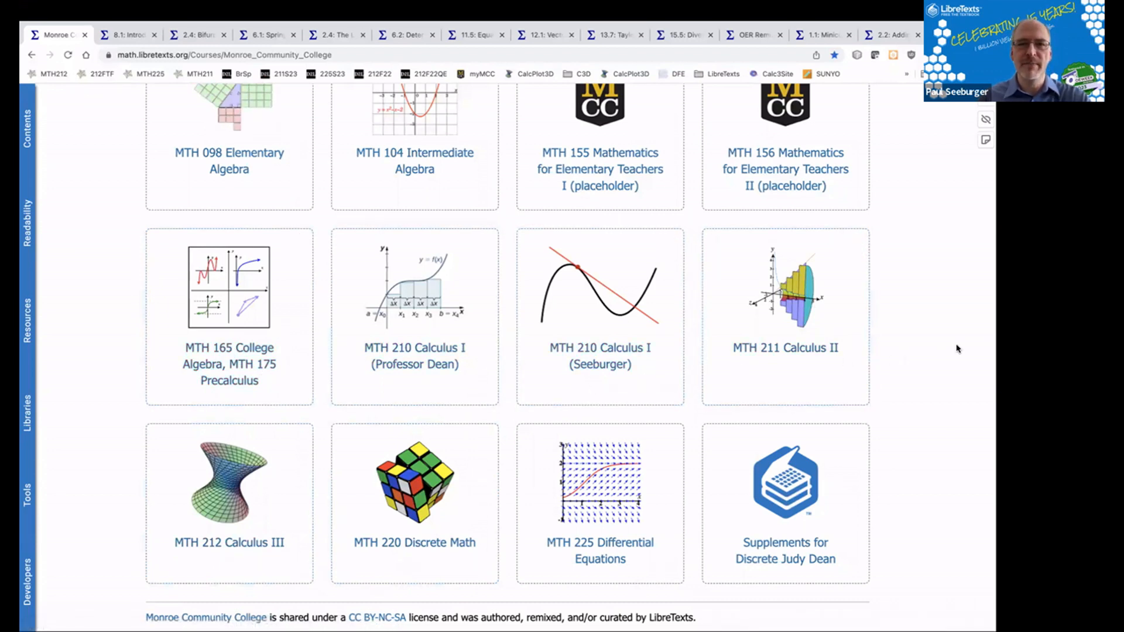
pyautogui.scroll(1, 958, 349)
pyautogui.scroll(-1, 957, 349)
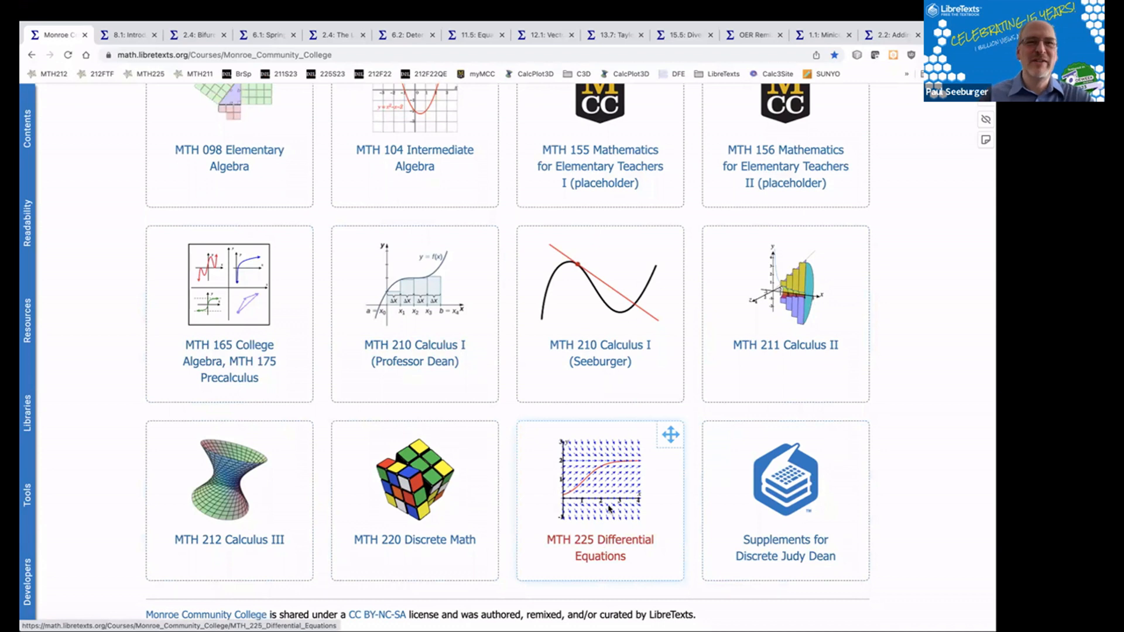
# Step: Bring up the open page 8.1: Introduction to the Laplace Transform and return to its beginning
pyautogui.click(121, 37)
pyautogui.scroll(10, 496, 414)
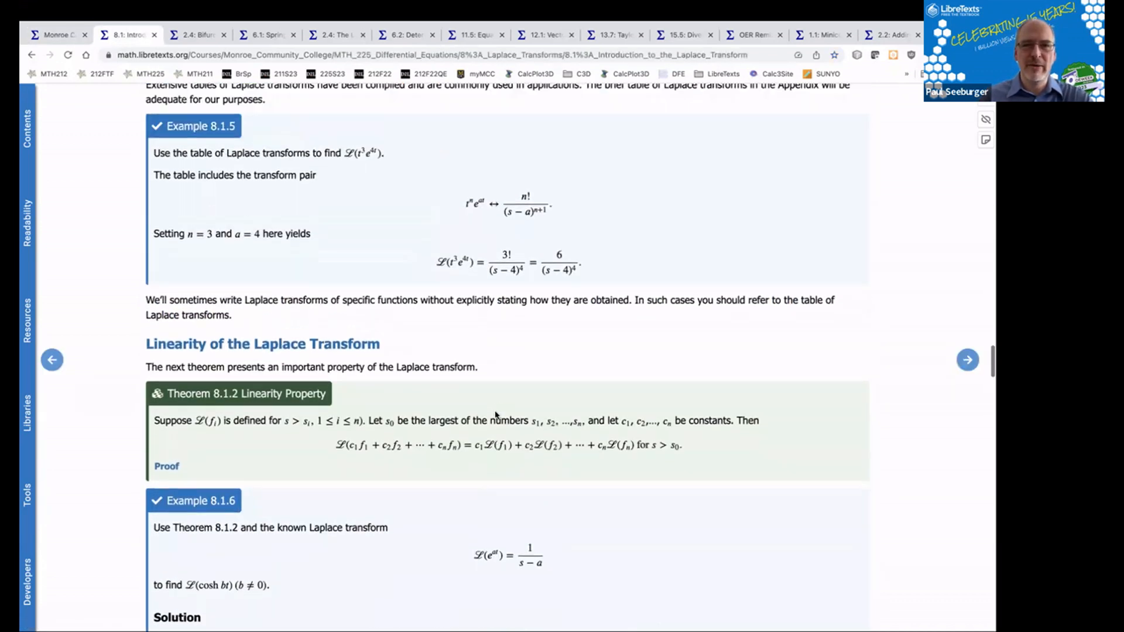
pyautogui.scroll(20, 496, 414)
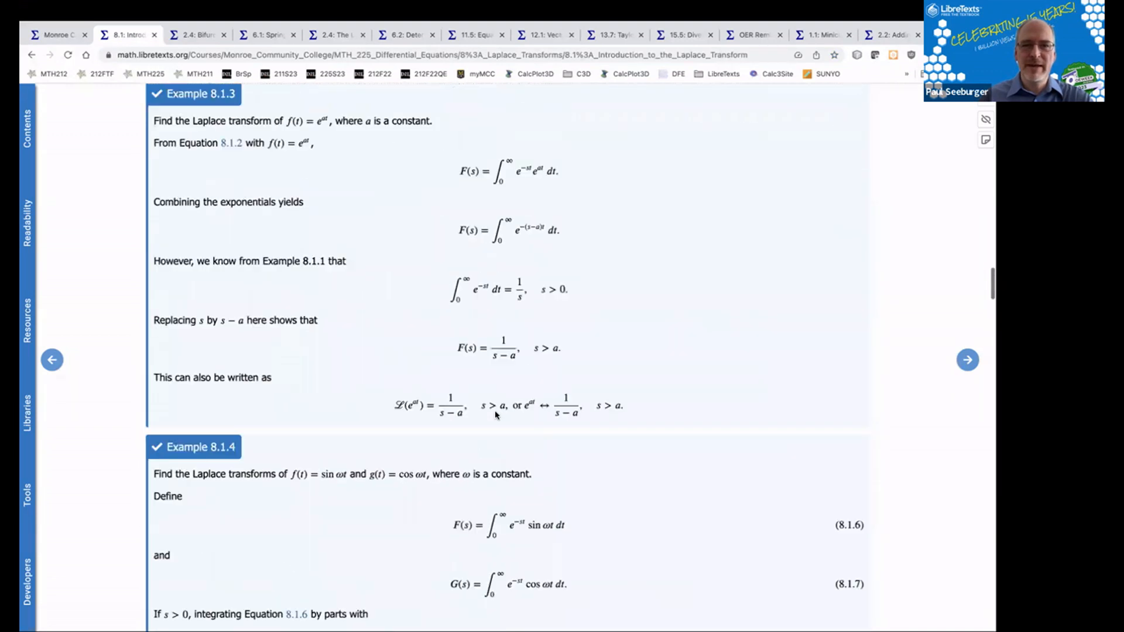
pyautogui.scroll(20, 496, 414)
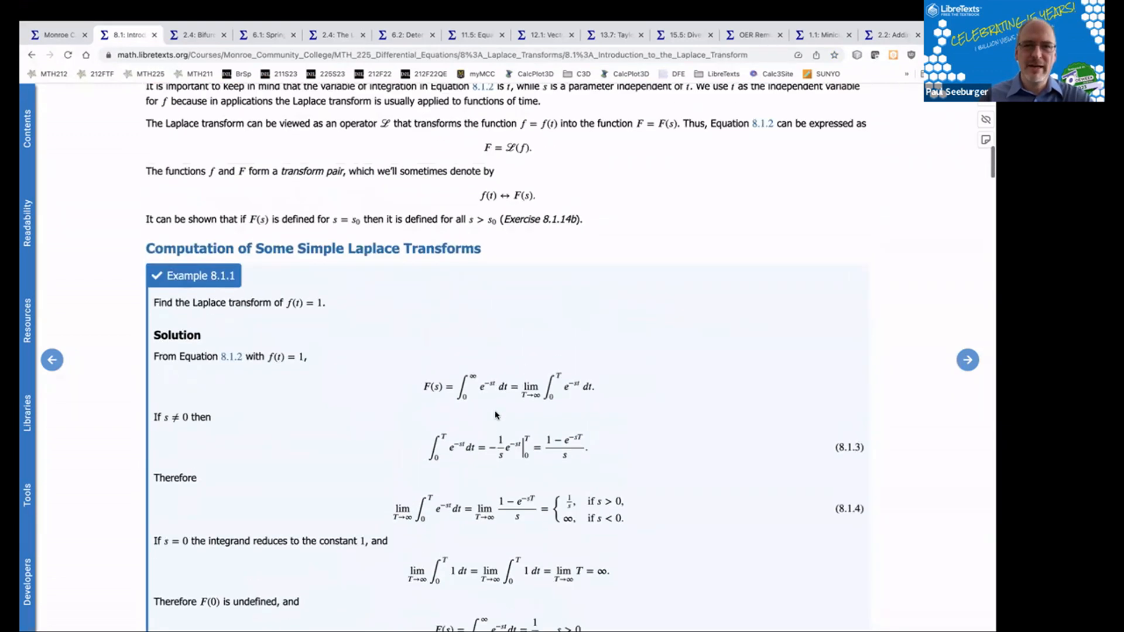
pyautogui.scroll(5, 496, 414)
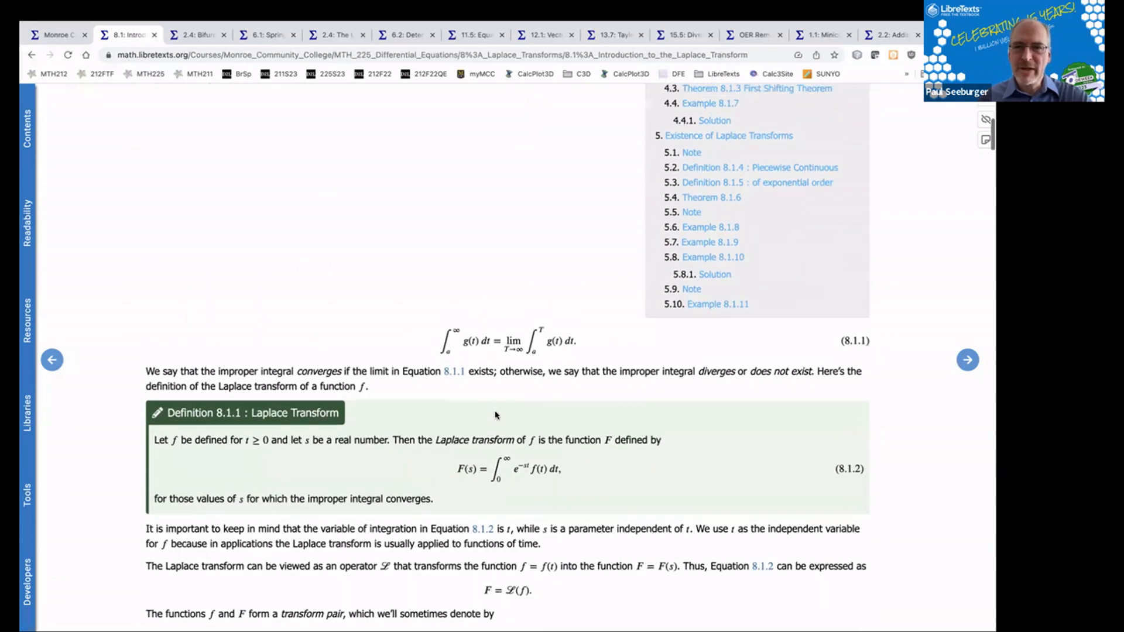
pyautogui.scroll(7, 496, 415)
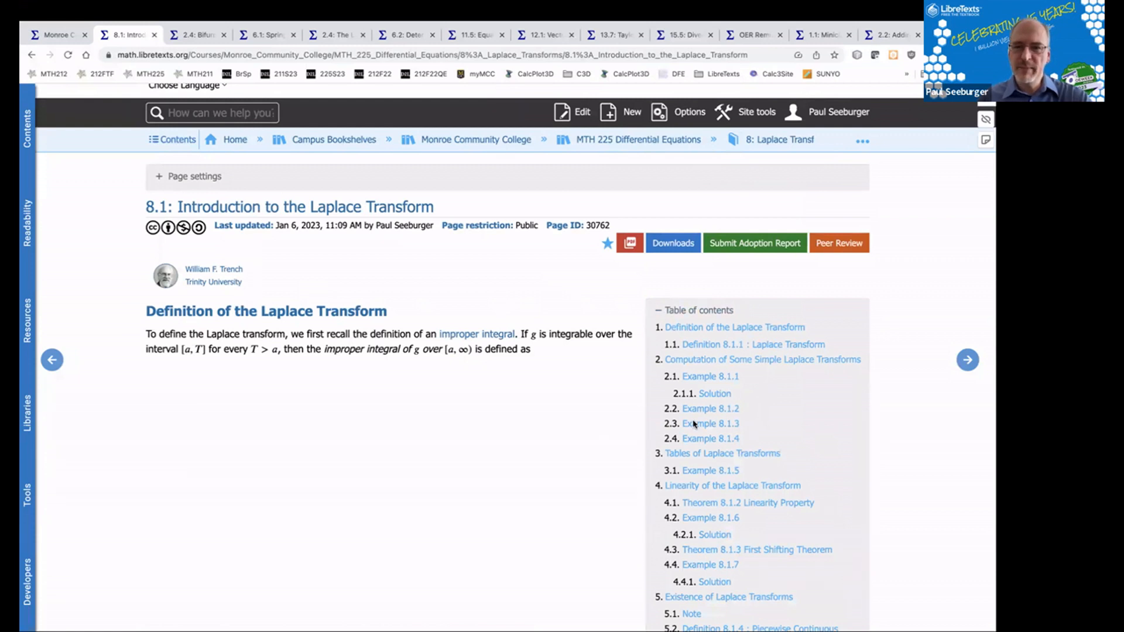
# Step: Collapse the table of contents beside the Definition of the Laplace Transform section
pyautogui.scroll(-2, 695, 424)
pyautogui.scroll(-2, 695, 424)
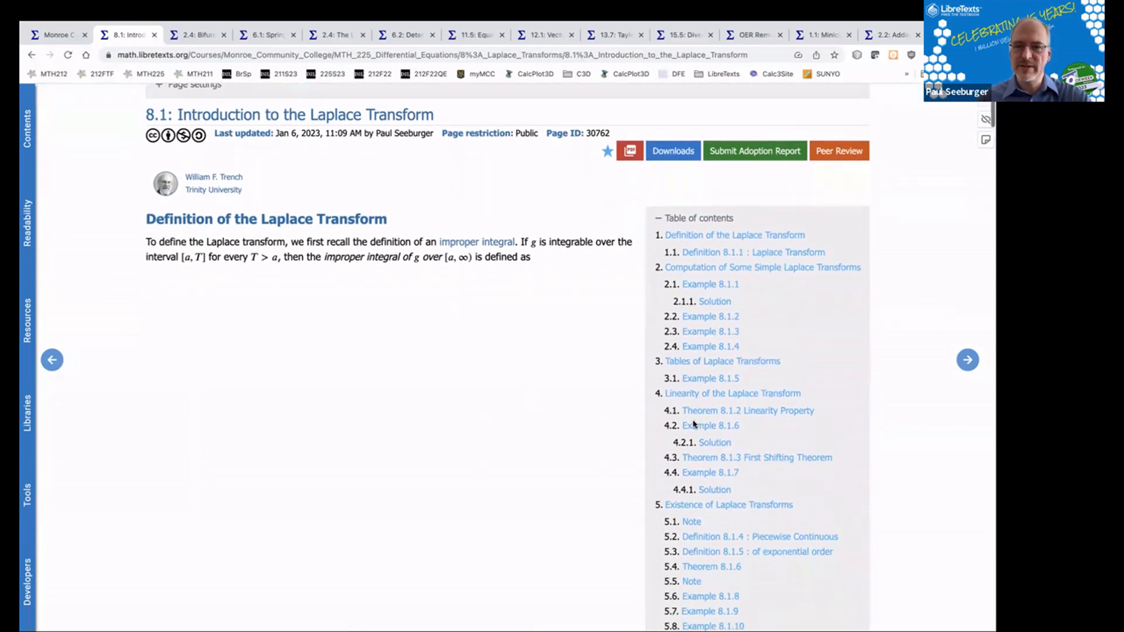
pyautogui.scroll(2, 694, 424)
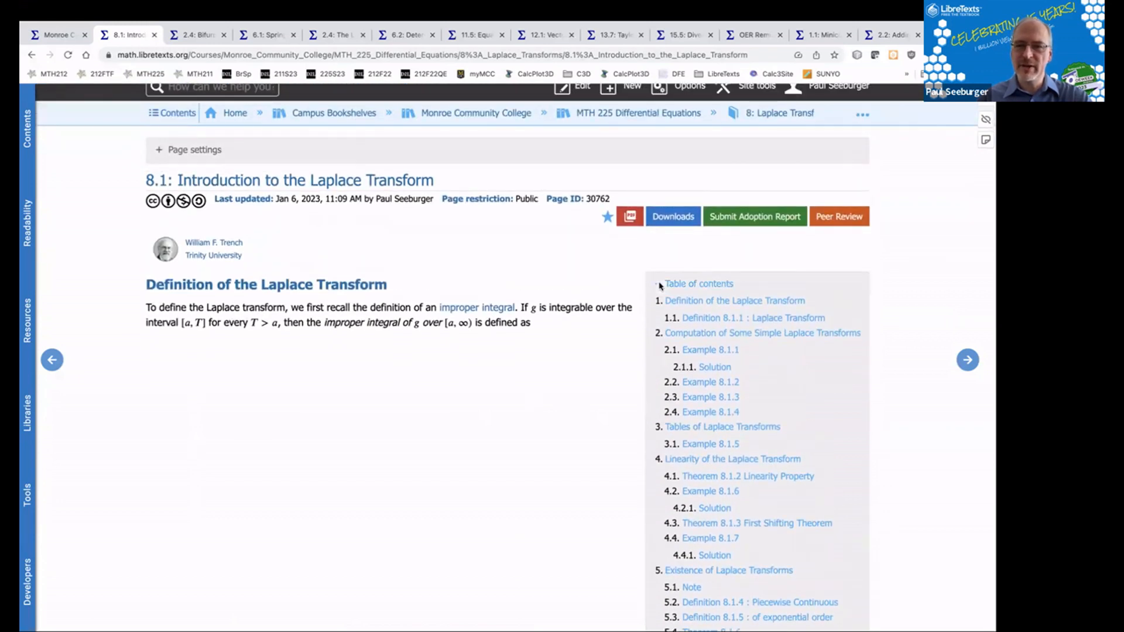
pyautogui.click(660, 285)
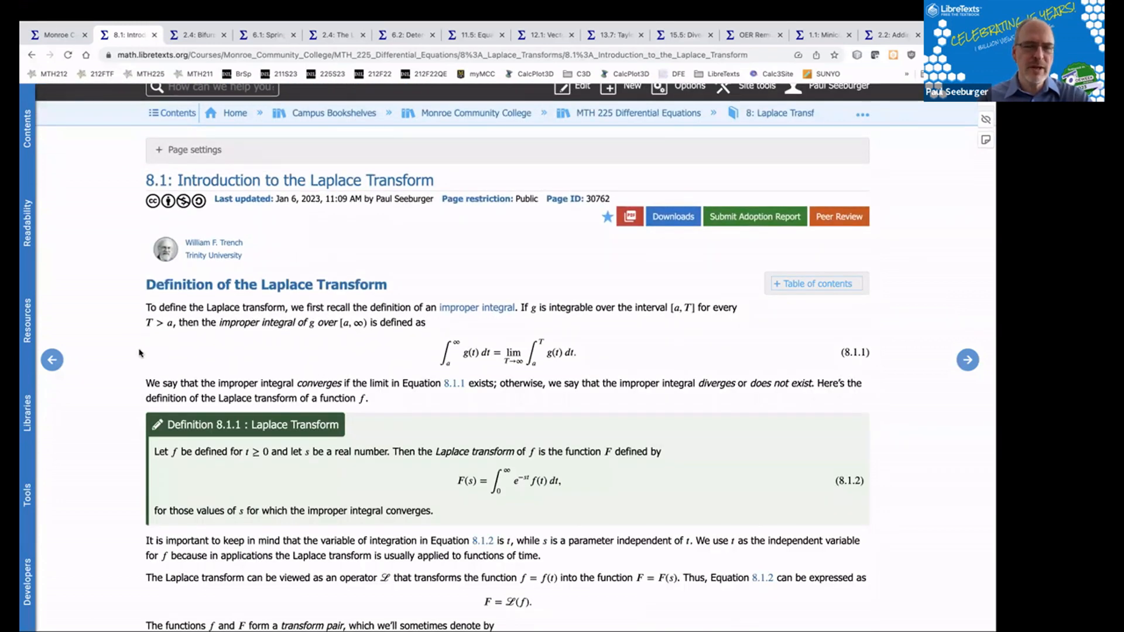
# Step: Show the book's contents, inspect the exercises subpage nested under section 8.1, and hide the contents again
pyautogui.click(28, 135)
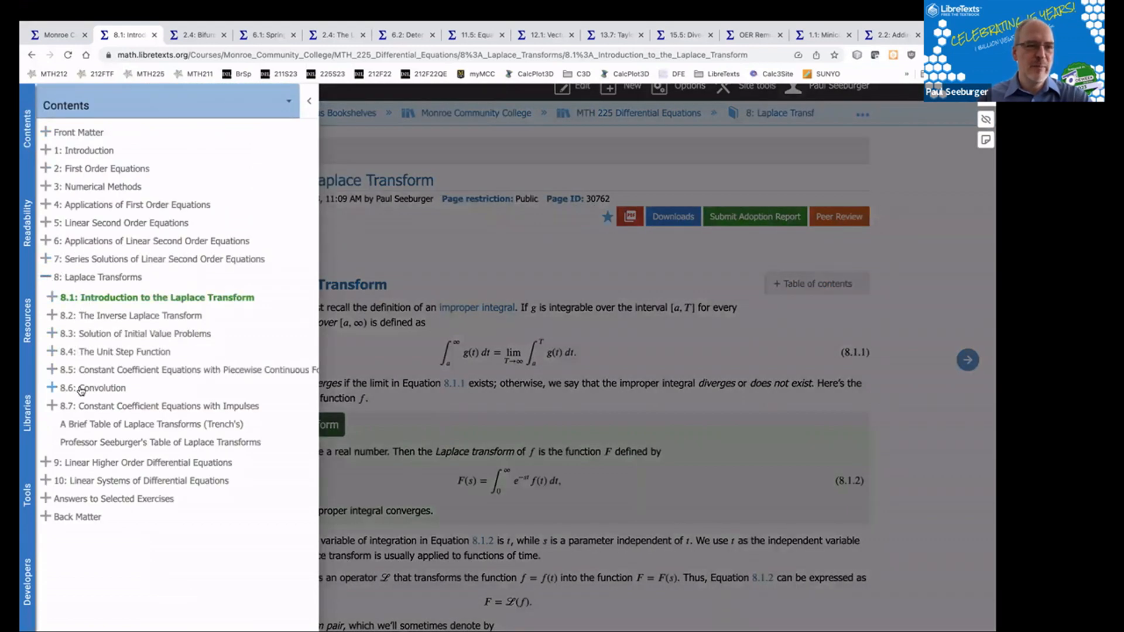
pyautogui.click(52, 298)
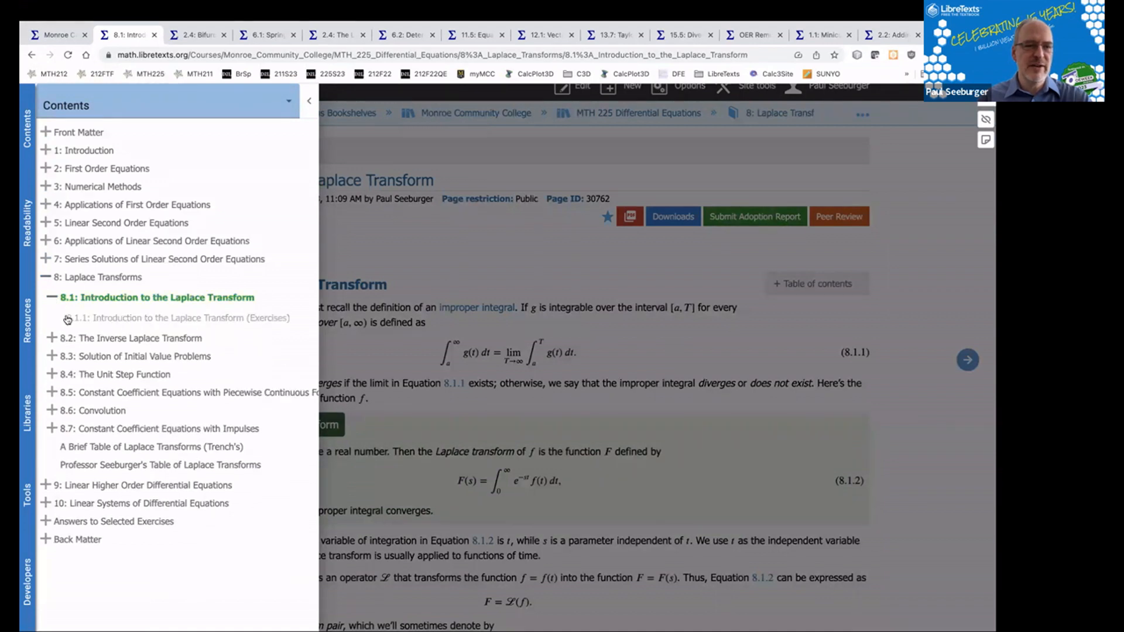
pyautogui.click(52, 298)
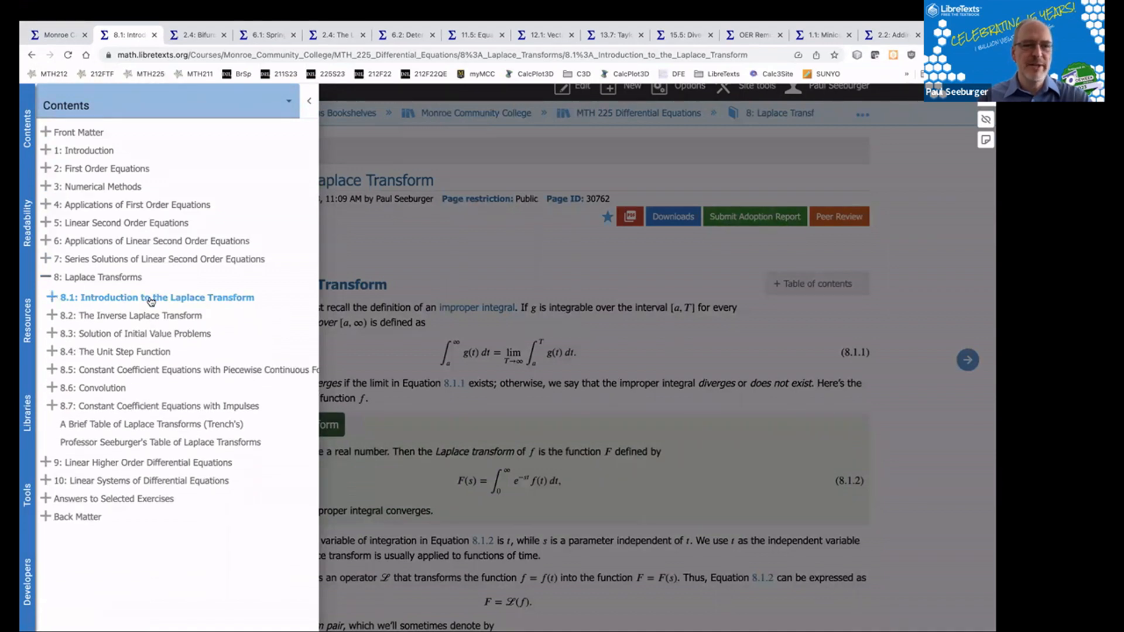
pyautogui.click(309, 101)
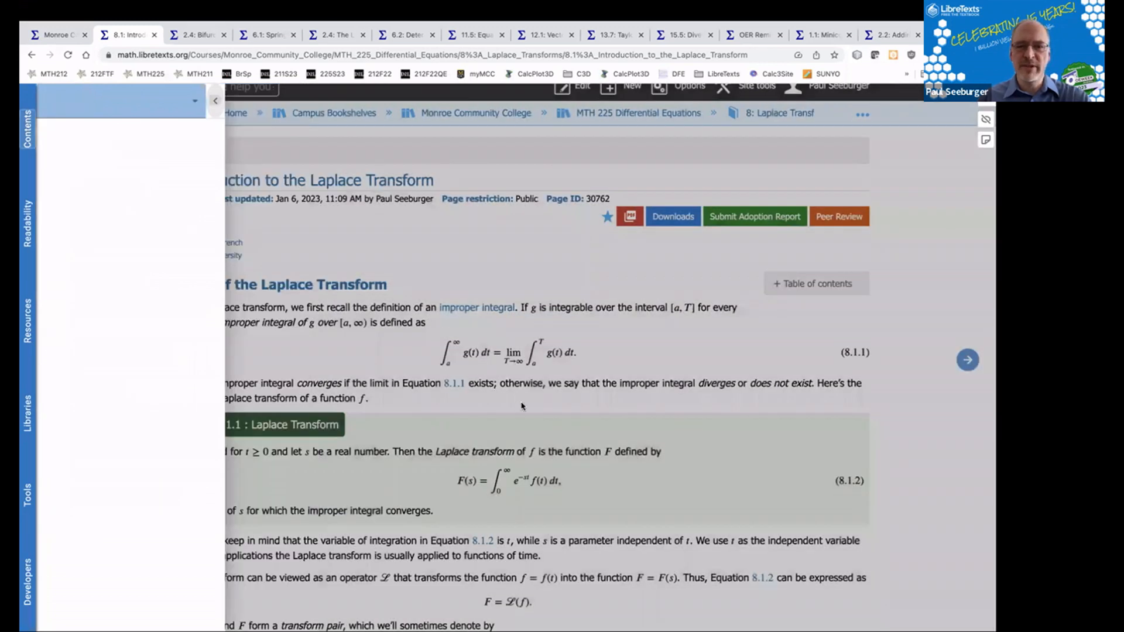
# Step: Review the Laplace transform definition and the explanation that follows it, up to Example 8.1.1
pyautogui.scroll(1, 523, 405)
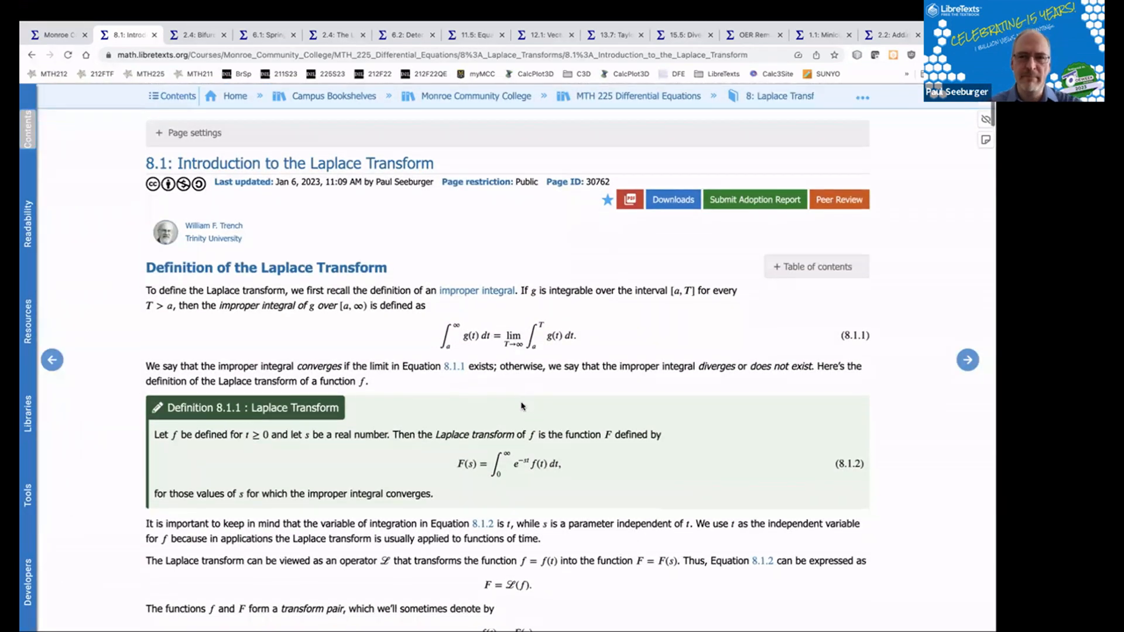
pyautogui.scroll(-4, 523, 406)
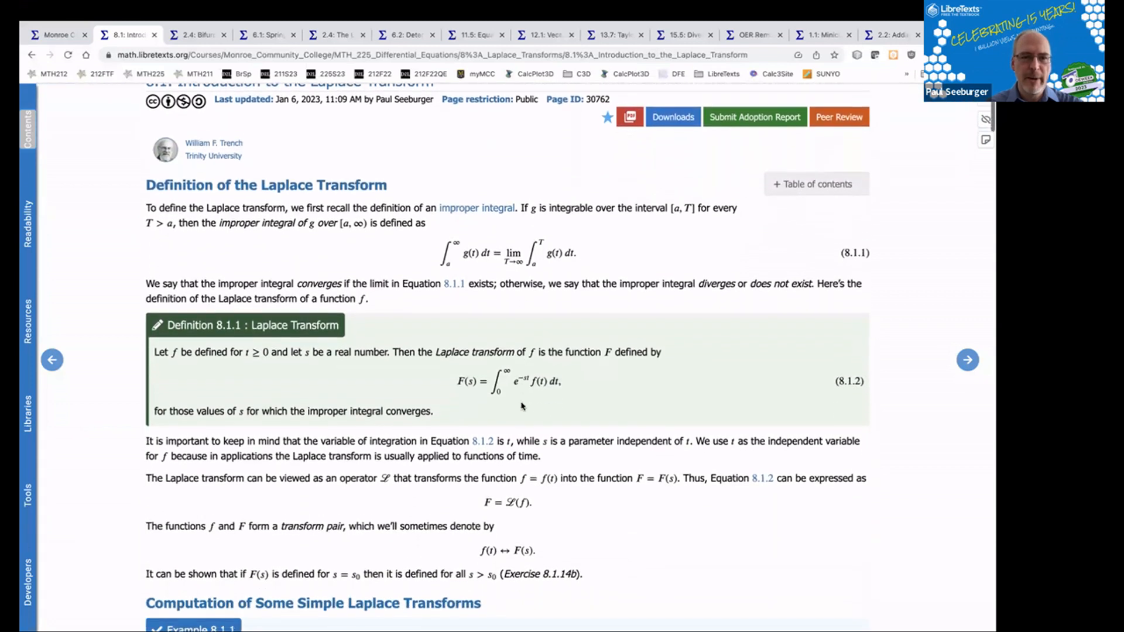
pyautogui.scroll(-1, 523, 406)
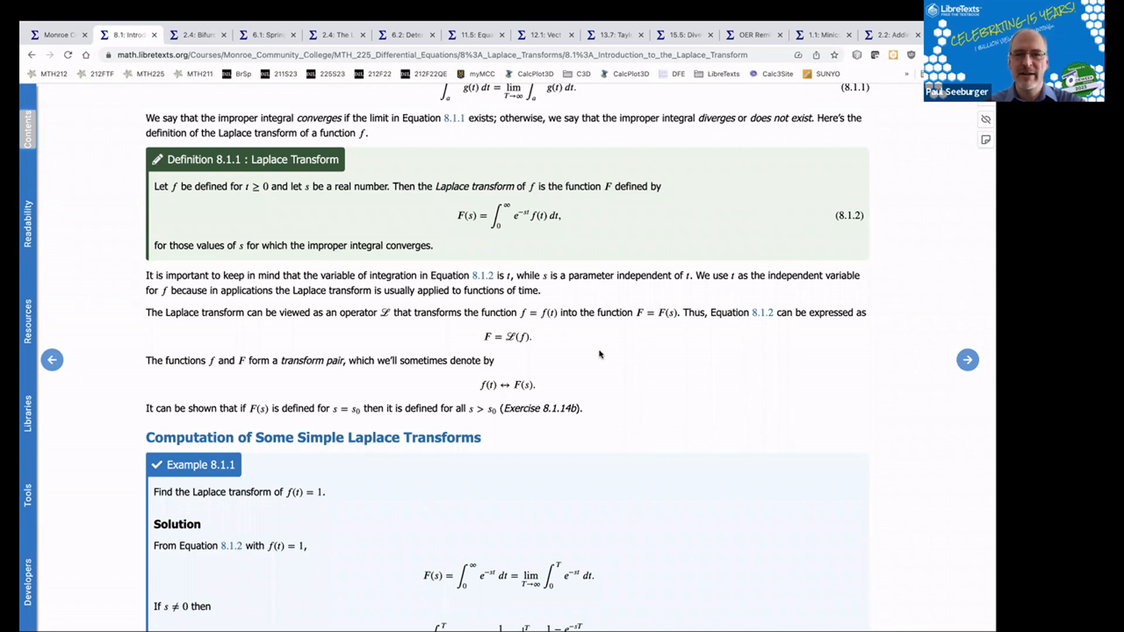
pyautogui.scroll(1, 601, 355)
pyautogui.scroll(-1, 601, 355)
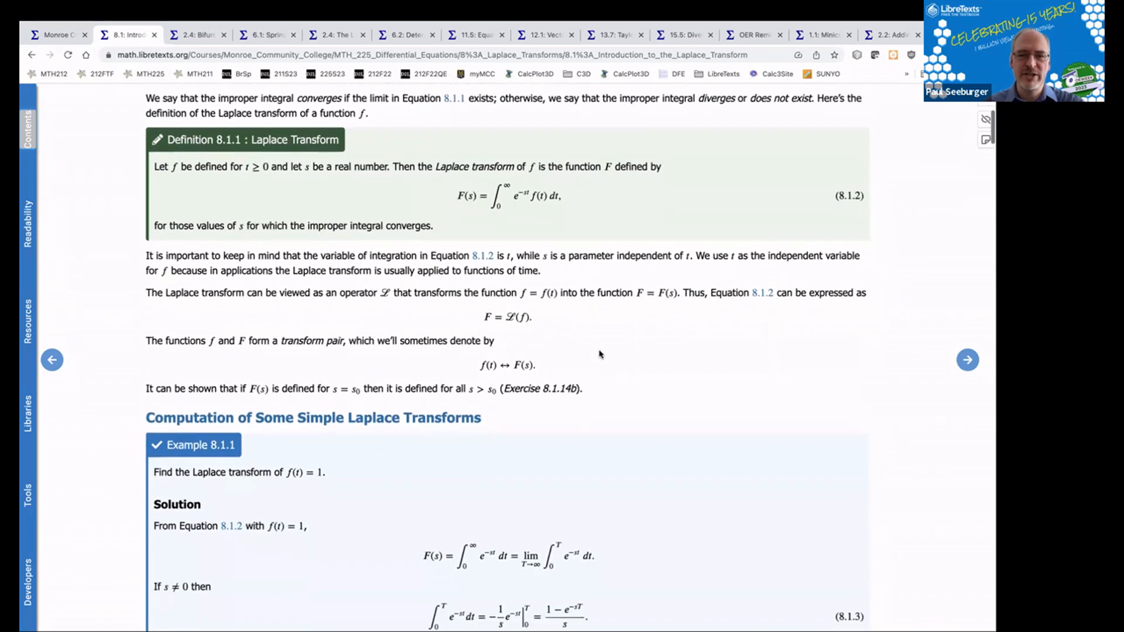
pyautogui.scroll(-1, 601, 355)
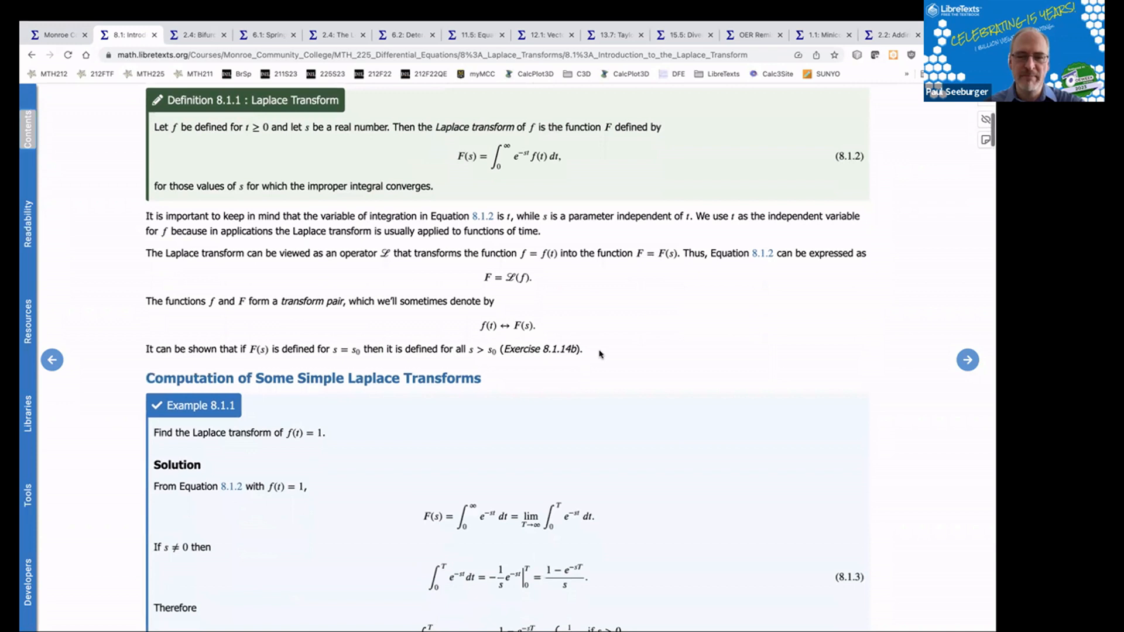
# Step: Examine the worked solution of Example 8.1.2 for f(t) = t, from integration by parts to the final transform pair
pyautogui.scroll(-5, 601, 355)
pyautogui.scroll(-2, 601, 355)
pyautogui.scroll(-3, 600, 351)
pyautogui.scroll(-5, 599, 351)
pyautogui.scroll(-1, 600, 354)
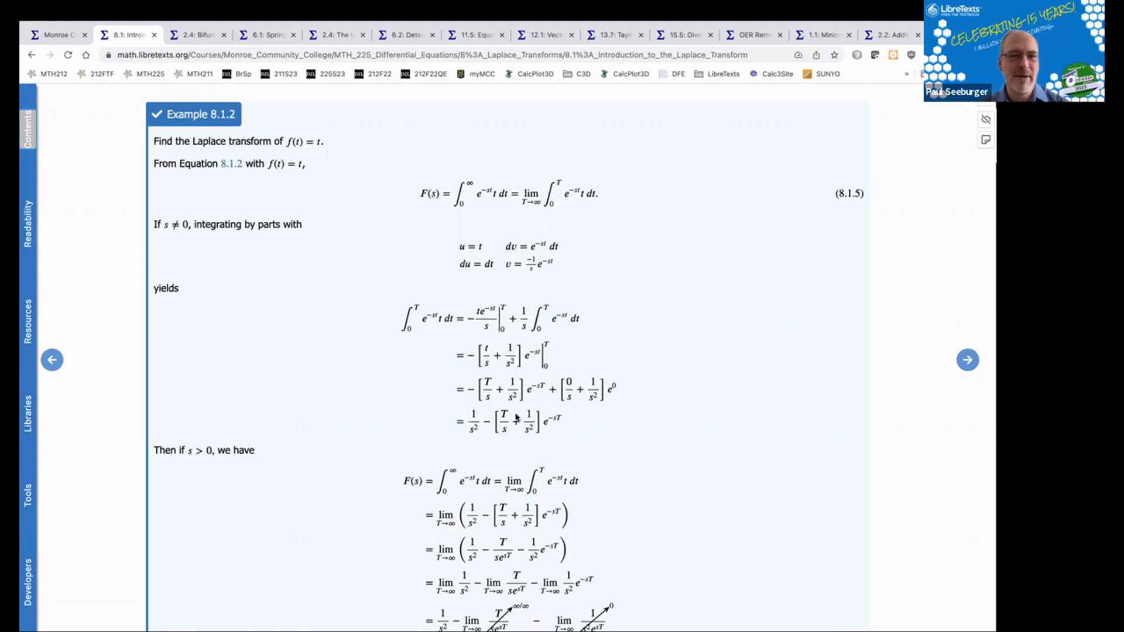
pyautogui.scroll(-5, 640, 395)
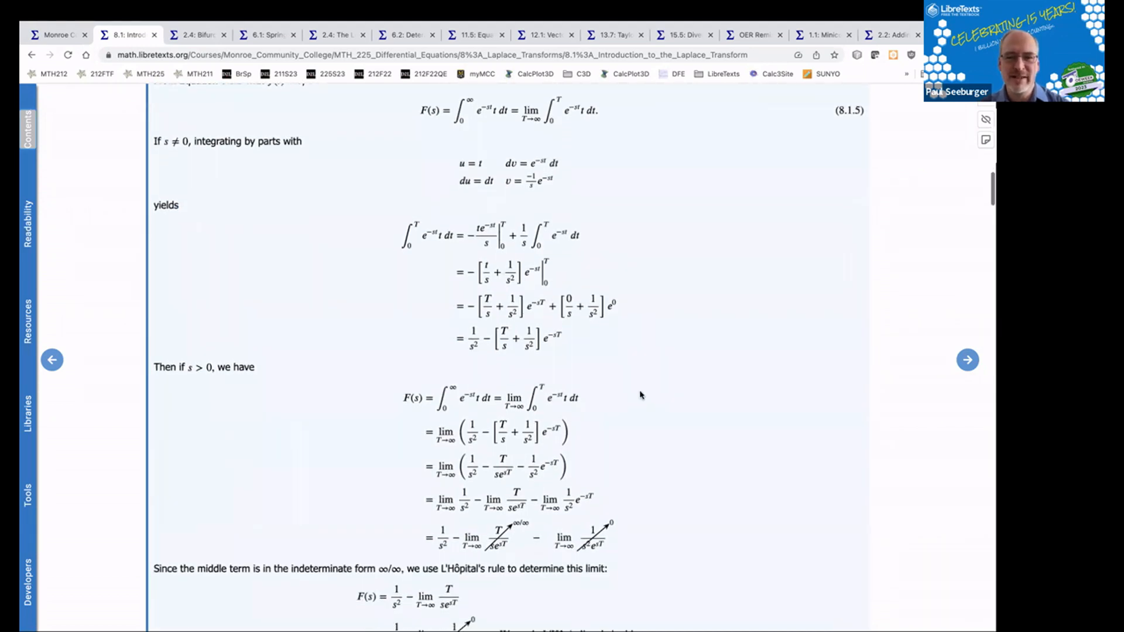
pyautogui.scroll(-4, 641, 395)
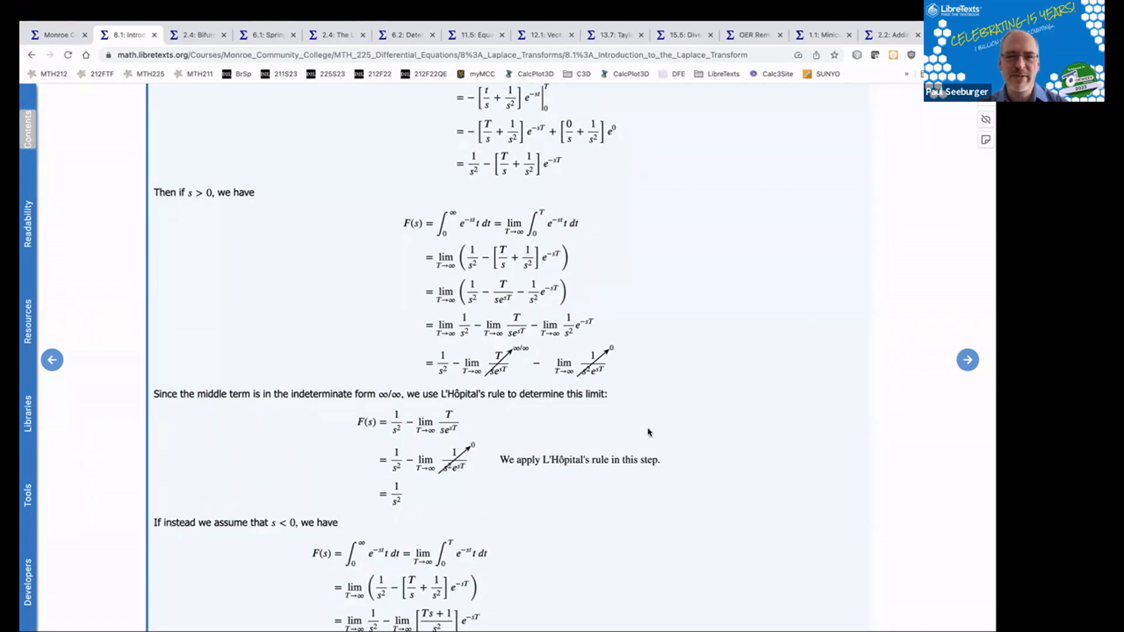
pyautogui.scroll(-4, 515, 490)
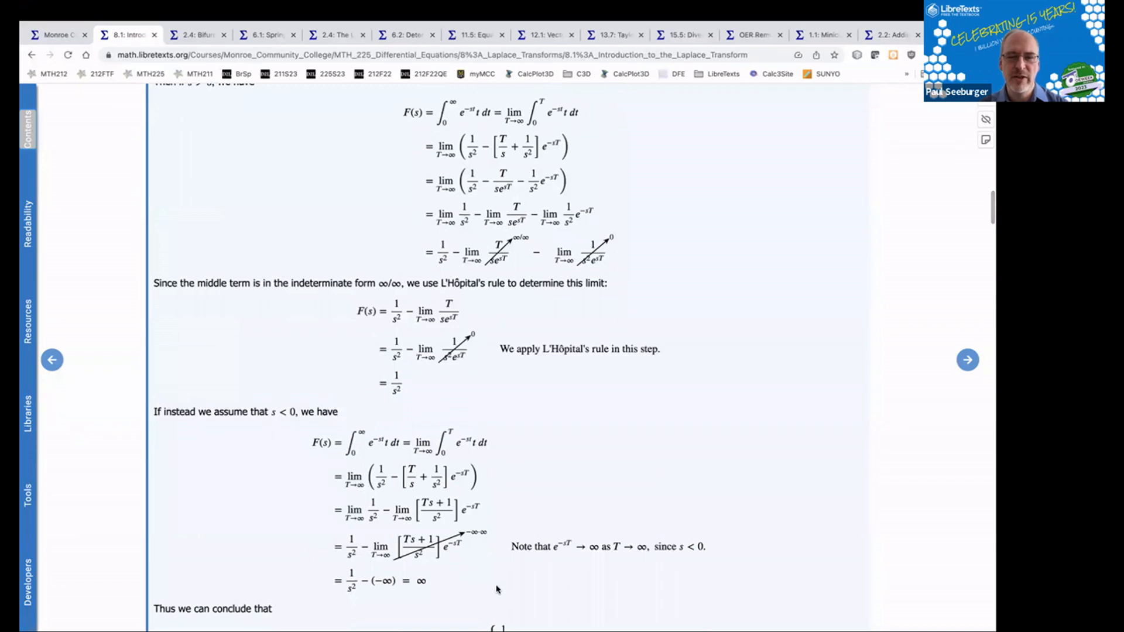
pyautogui.scroll(-2, 638, 569)
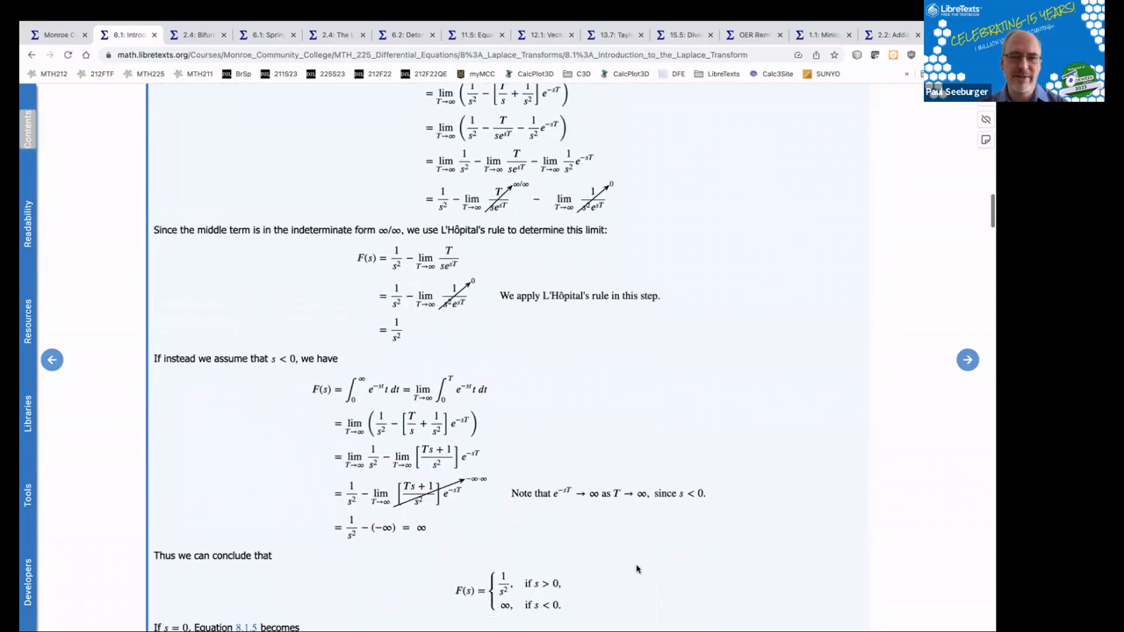
pyautogui.scroll(-7, 638, 569)
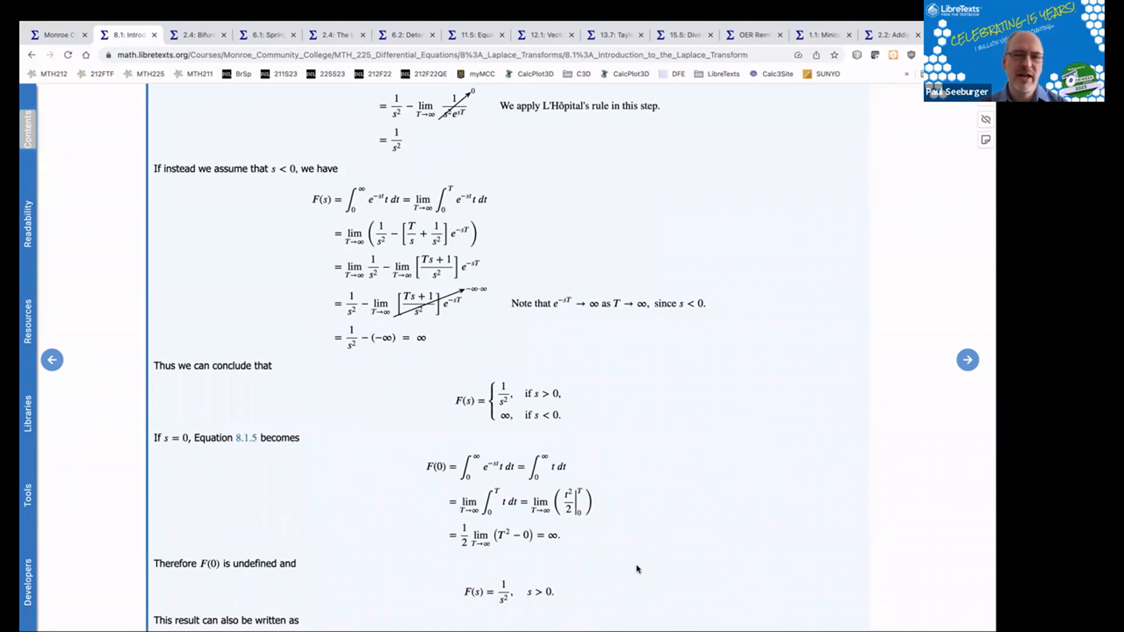
pyautogui.scroll(-4, 637, 569)
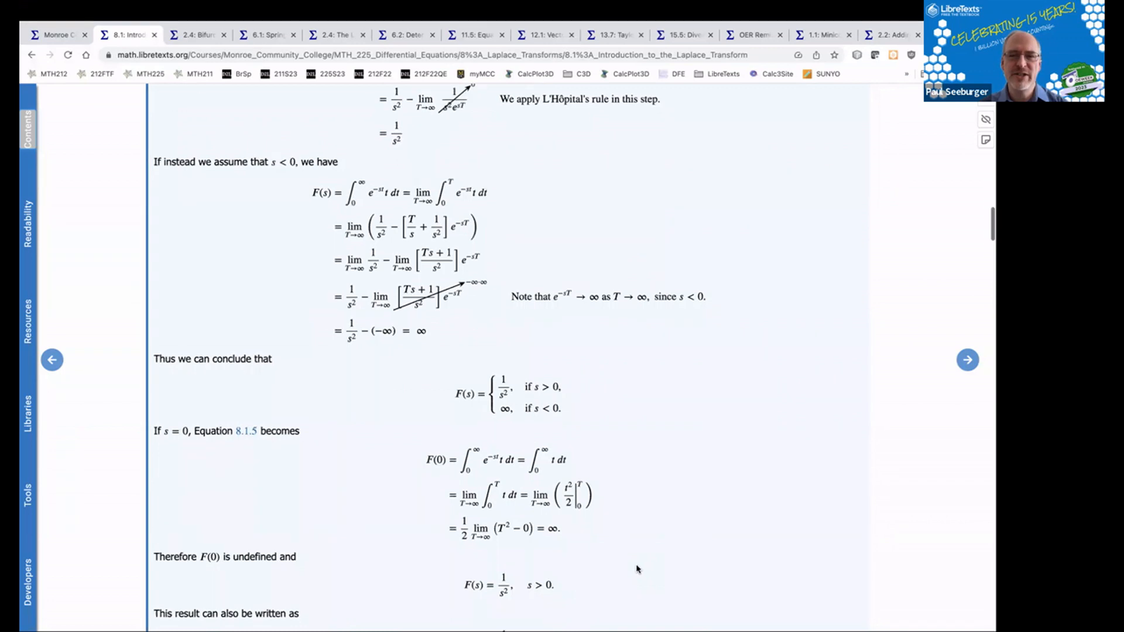
pyautogui.scroll(-4, 638, 569)
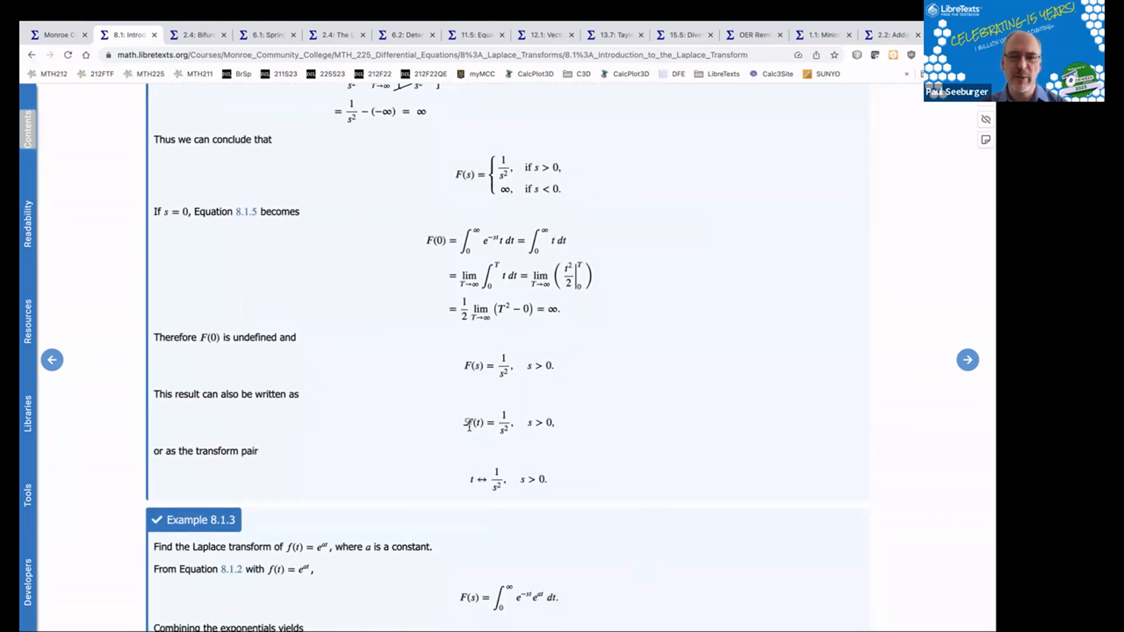
pyautogui.scroll(-2, 623, 464)
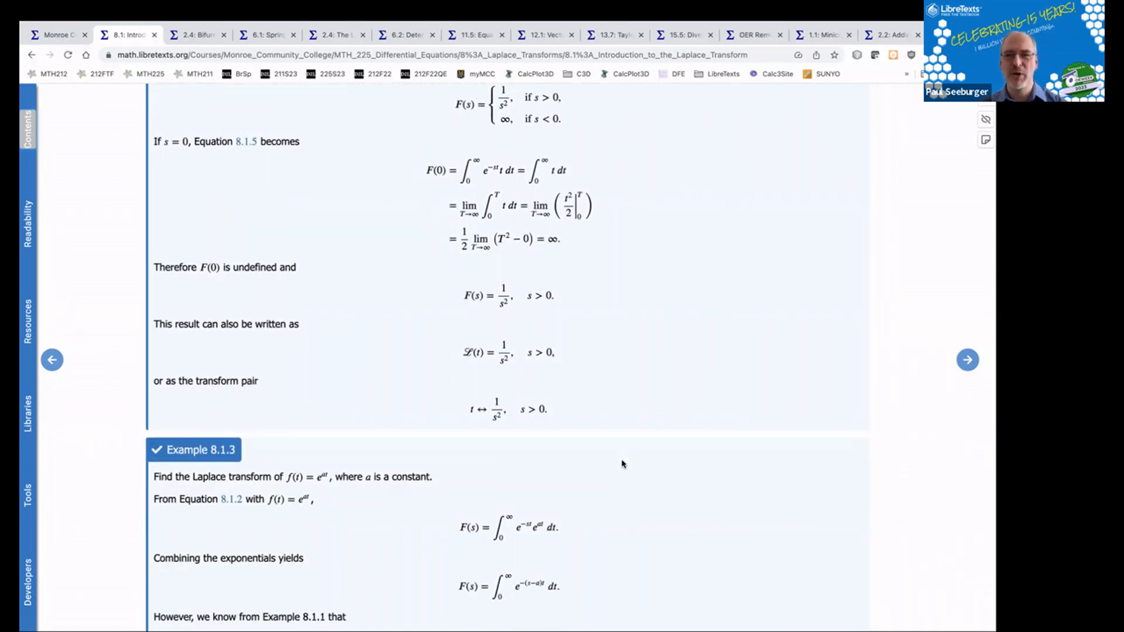
# Step: Examine Example 8.1.3 and the integration by parts for sin ωt and cos ωt in Example 8.1.4
pyautogui.scroll(-5, 623, 465)
pyautogui.scroll(-12, 624, 465)
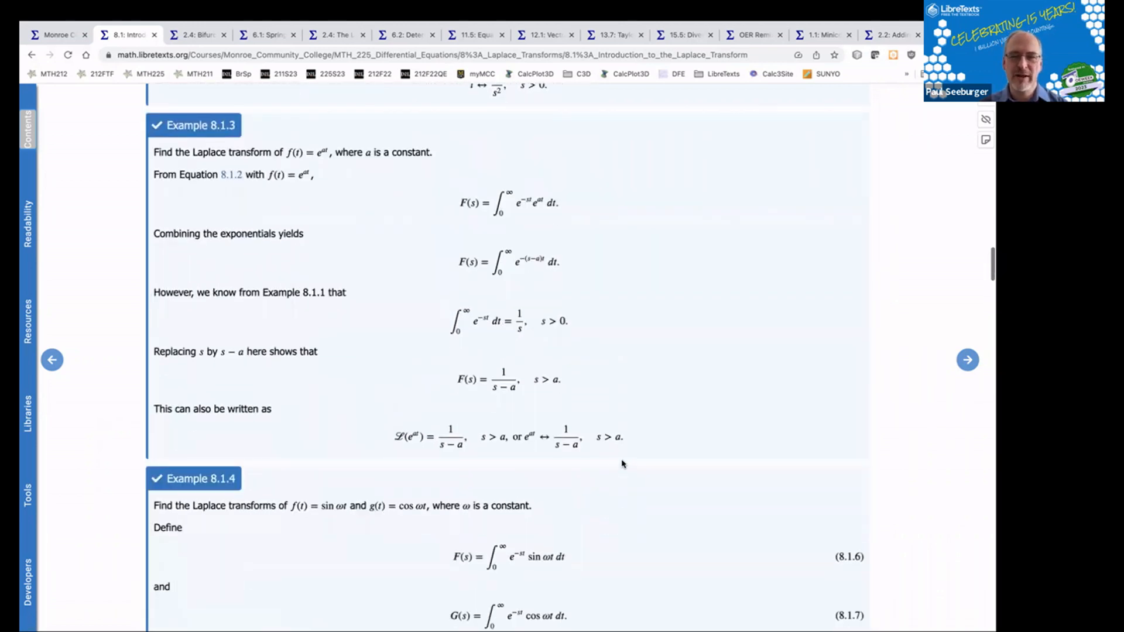
pyautogui.scroll(-7, 623, 464)
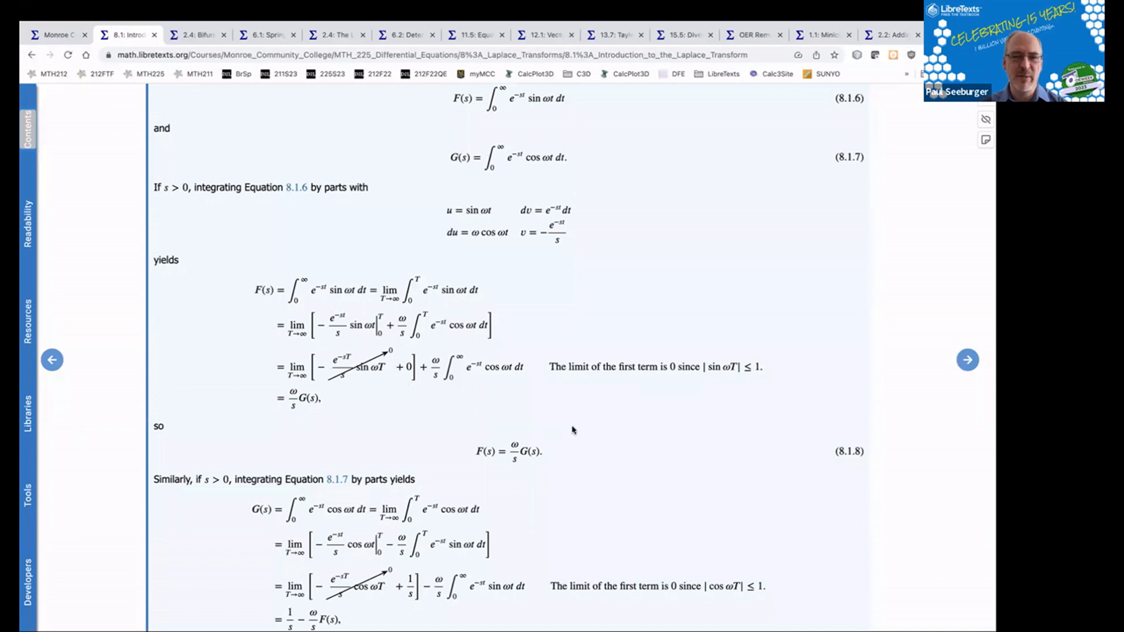
pyautogui.scroll(-1, 572, 427)
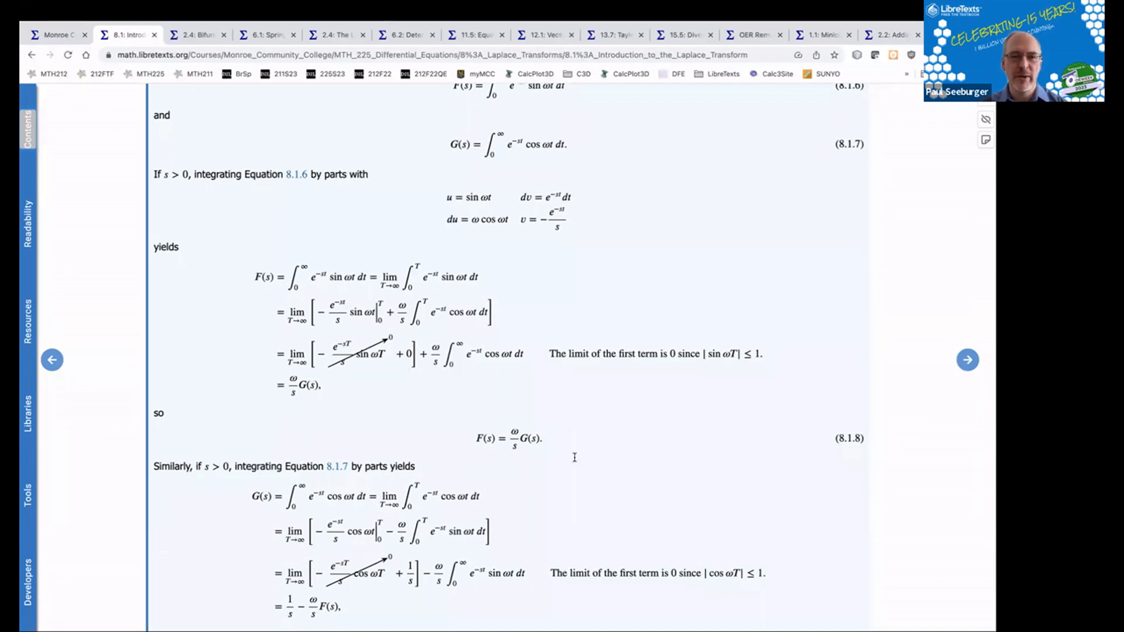
# Step: Finish reviewing the sine and cosine derivations in Example 8.1.4, and open the section 8.1 page for editing
pyautogui.scroll(-3, 652, 452)
pyautogui.scroll(-1, 652, 451)
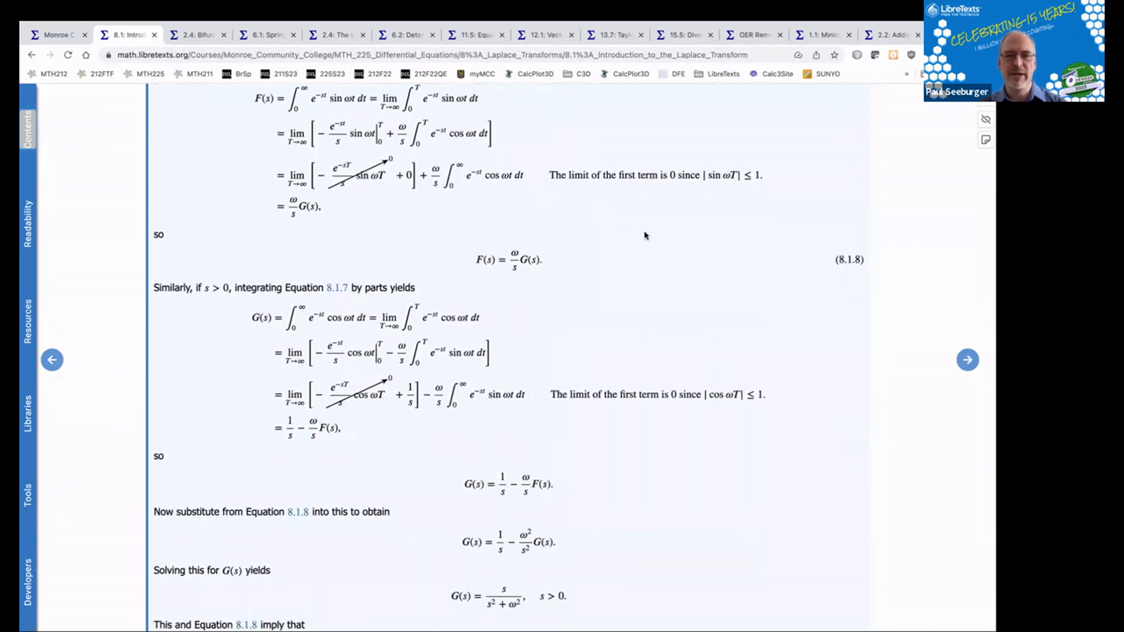
pyautogui.scroll(5, 645, 236)
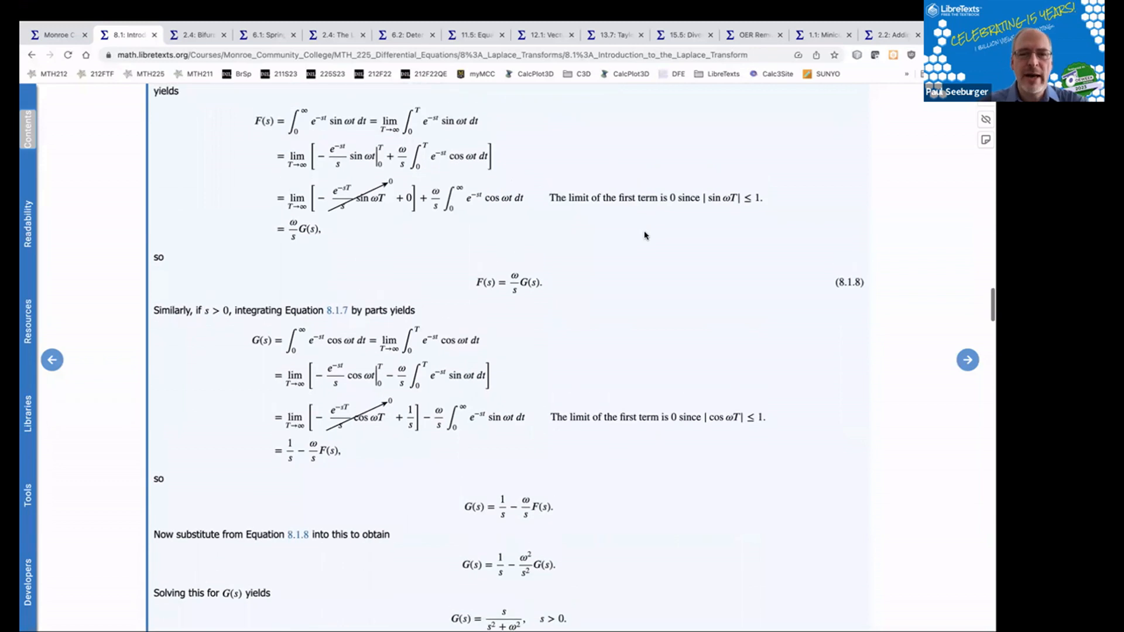
pyautogui.scroll(15, 645, 236)
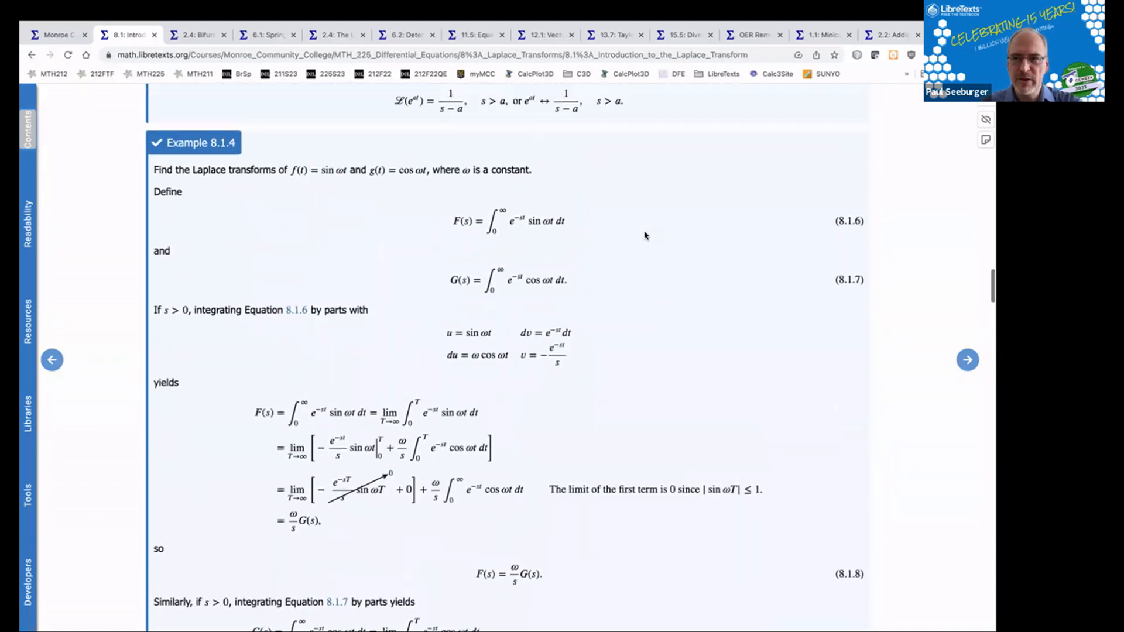
pyautogui.scroll(20, 644, 236)
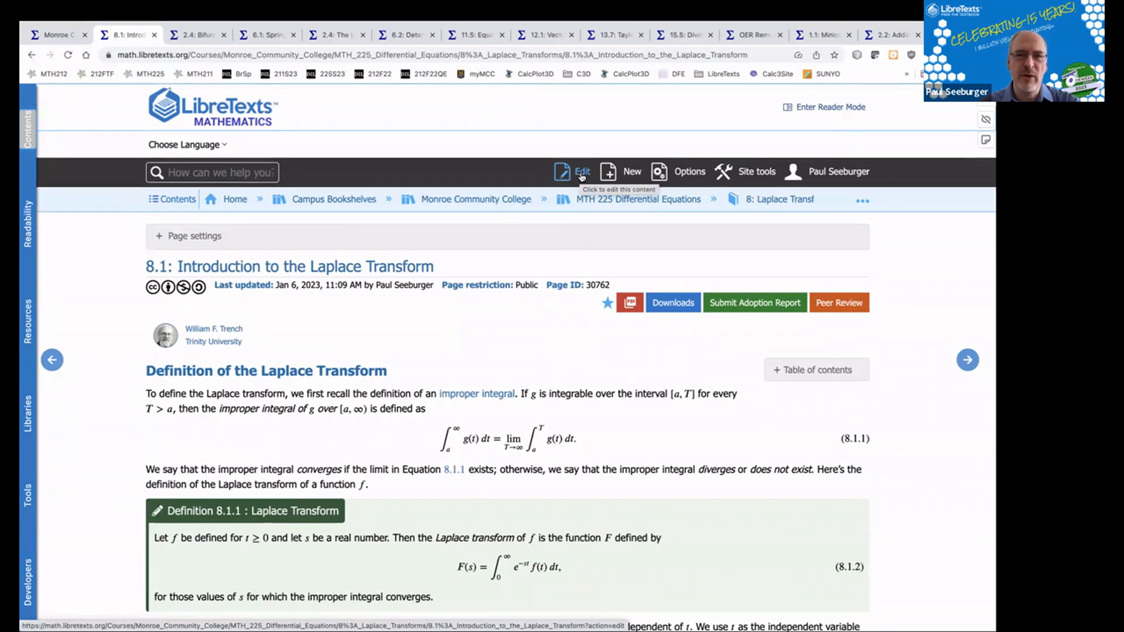
pyautogui.click(582, 175)
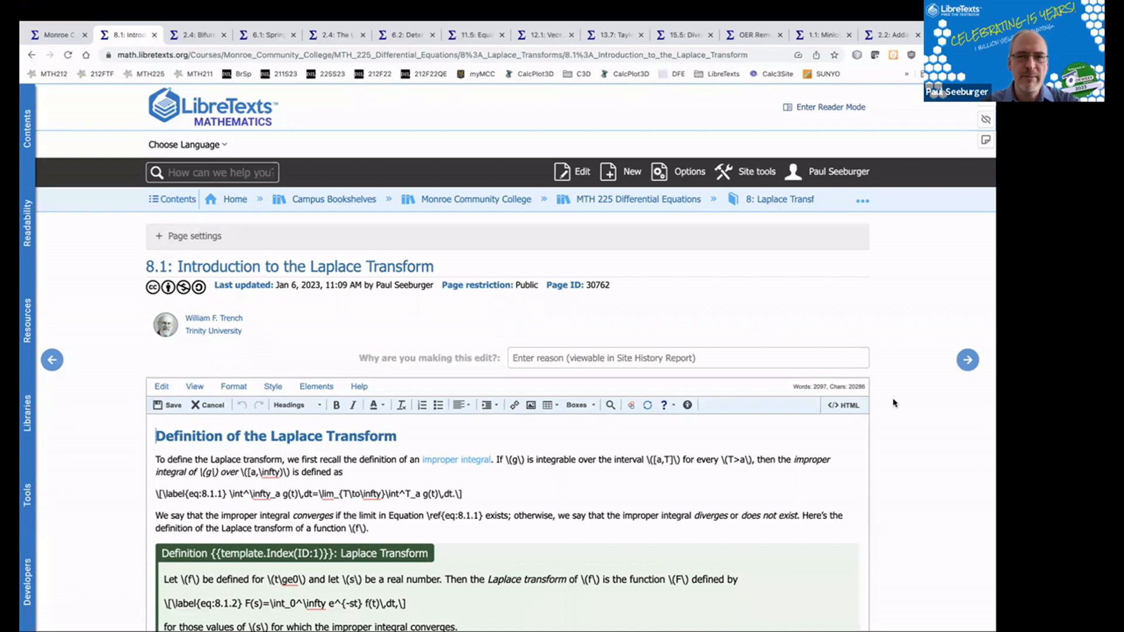
# Step: Add a paragraph under the "Definition of the Laplace Transform" heading stating that this is the author's (by full name) version of this Section
pyautogui.scroll(-2, 894, 403)
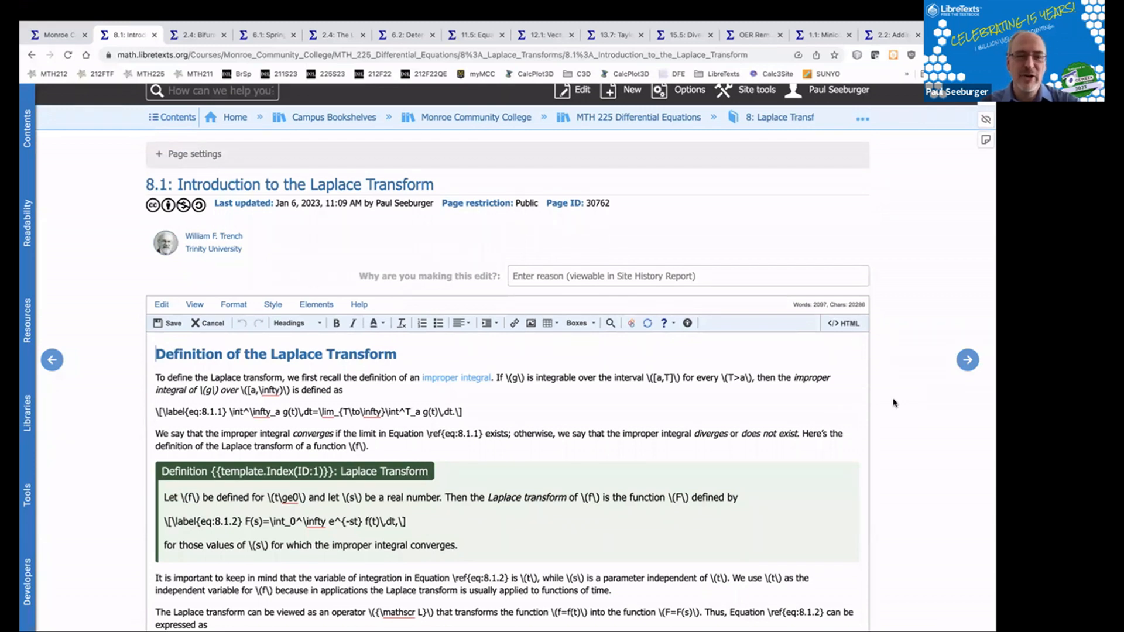
pyautogui.scroll(-1, 894, 403)
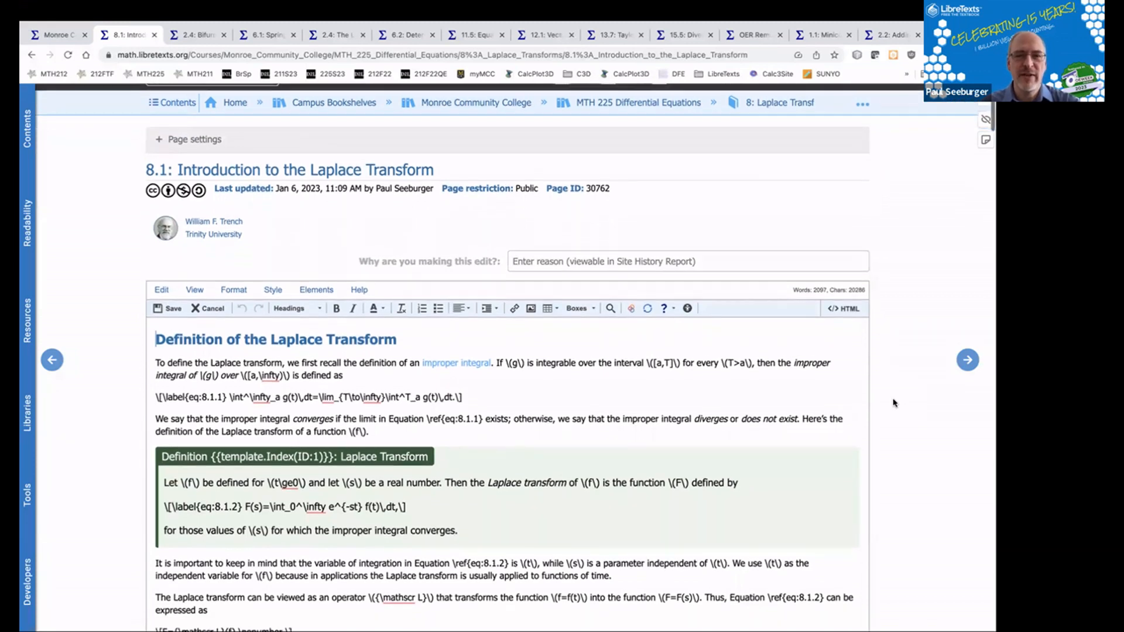
pyautogui.scroll(-2, 893, 403)
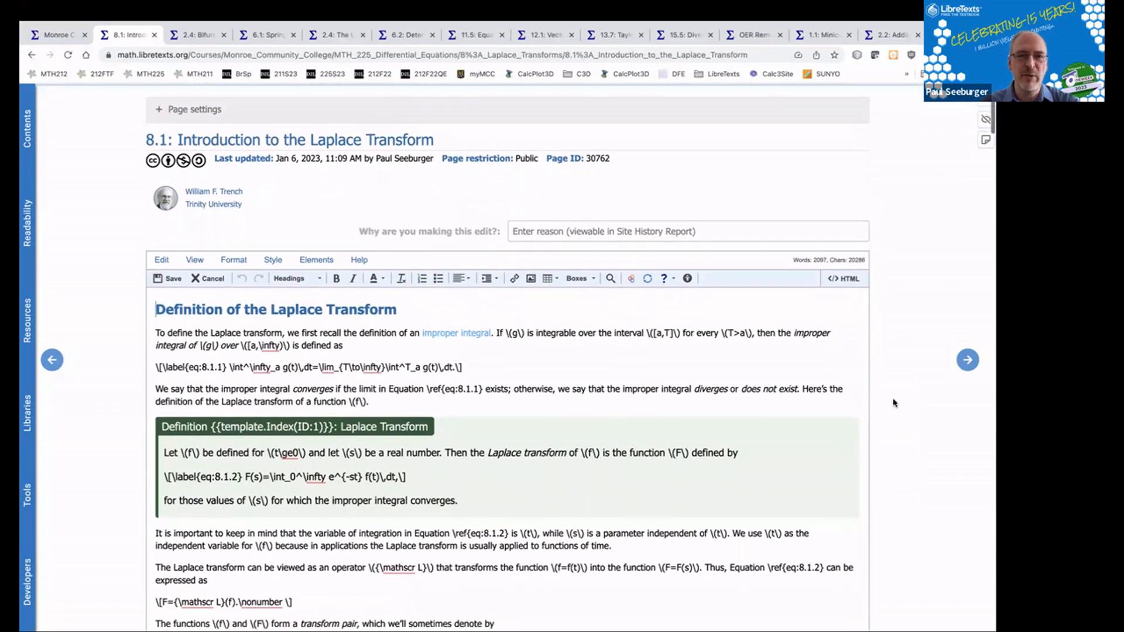
pyautogui.scroll(-2, 894, 403)
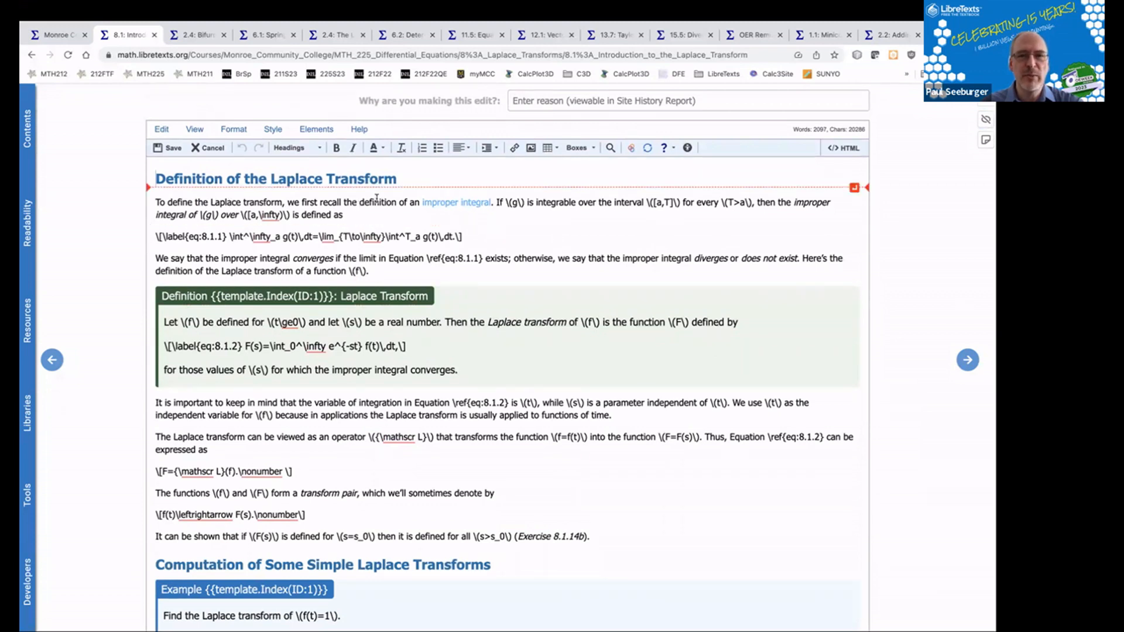
pyautogui.click(396, 202)
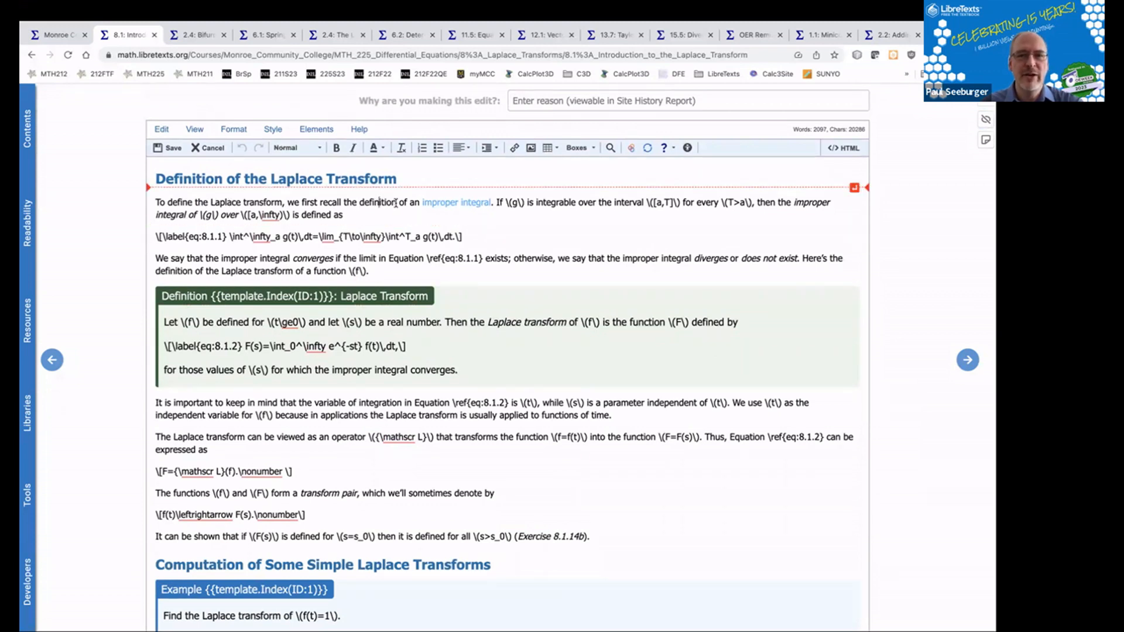
pyautogui.click(155, 202)
pyautogui.press('Return')
pyautogui.write('Thi')
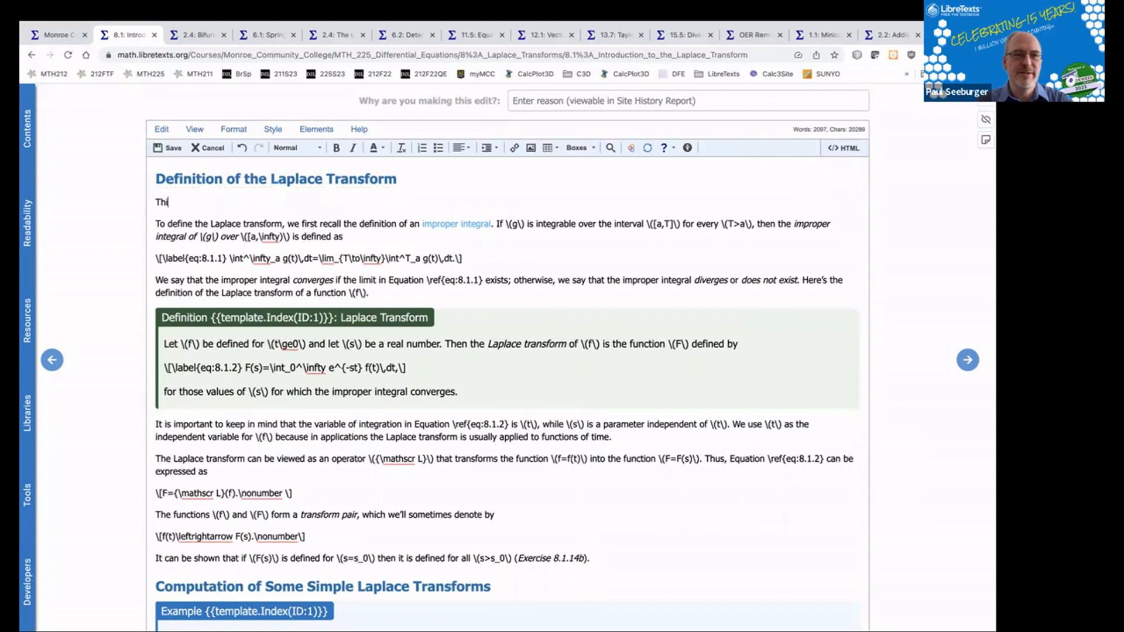
pyautogui.write("s is Paul Seeburger's ")
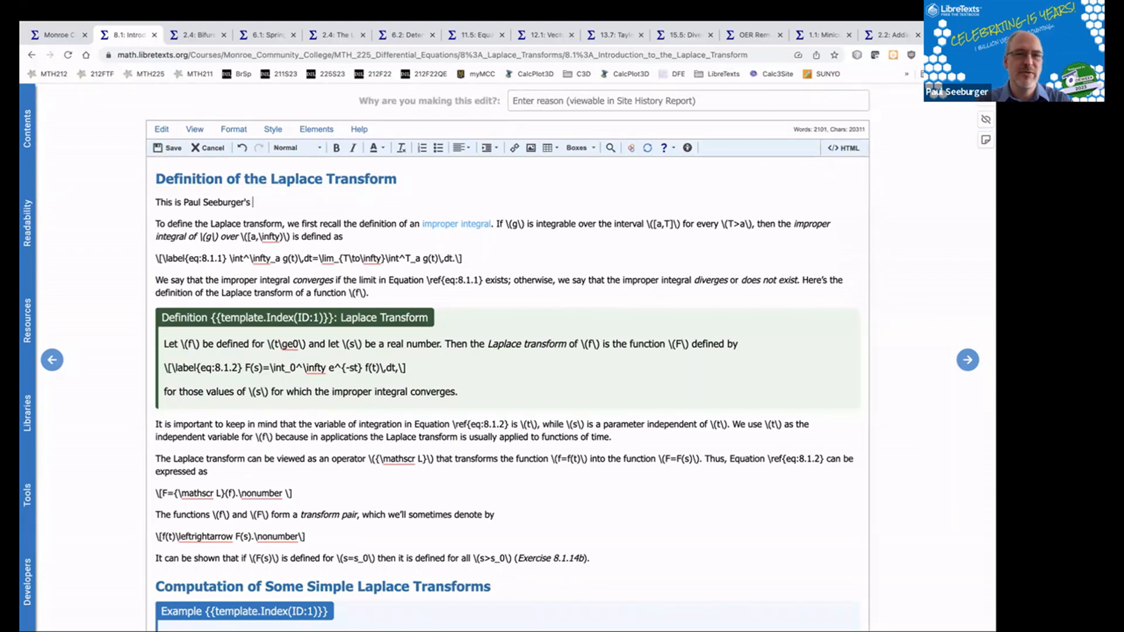
pyautogui.write('version of this section.')
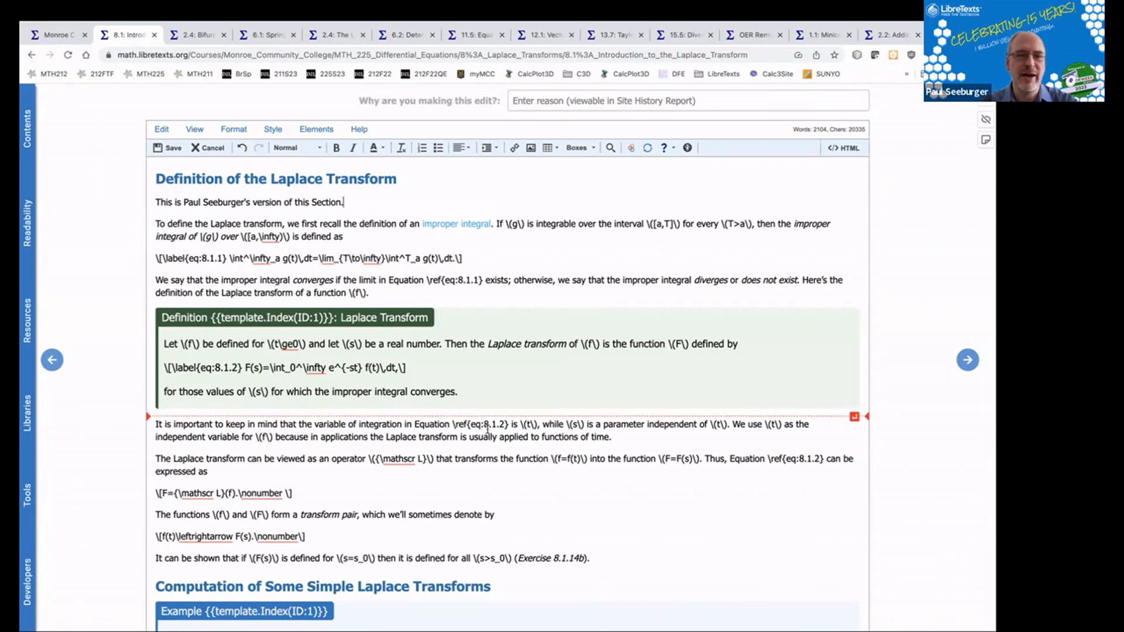
# Step: Examine the LaTeX source of the Laplace transform definition and of the first example, for f(t)=1
pyautogui.scroll(-1, 488, 430)
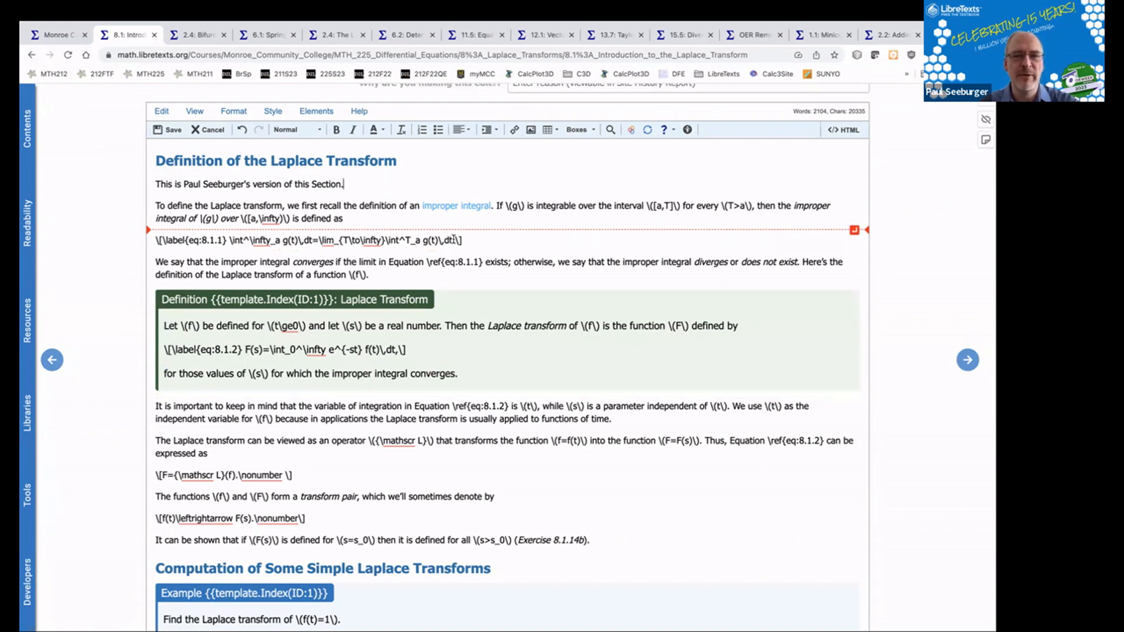
pyautogui.scroll(-5, 454, 239)
pyautogui.scroll(-3, 454, 239)
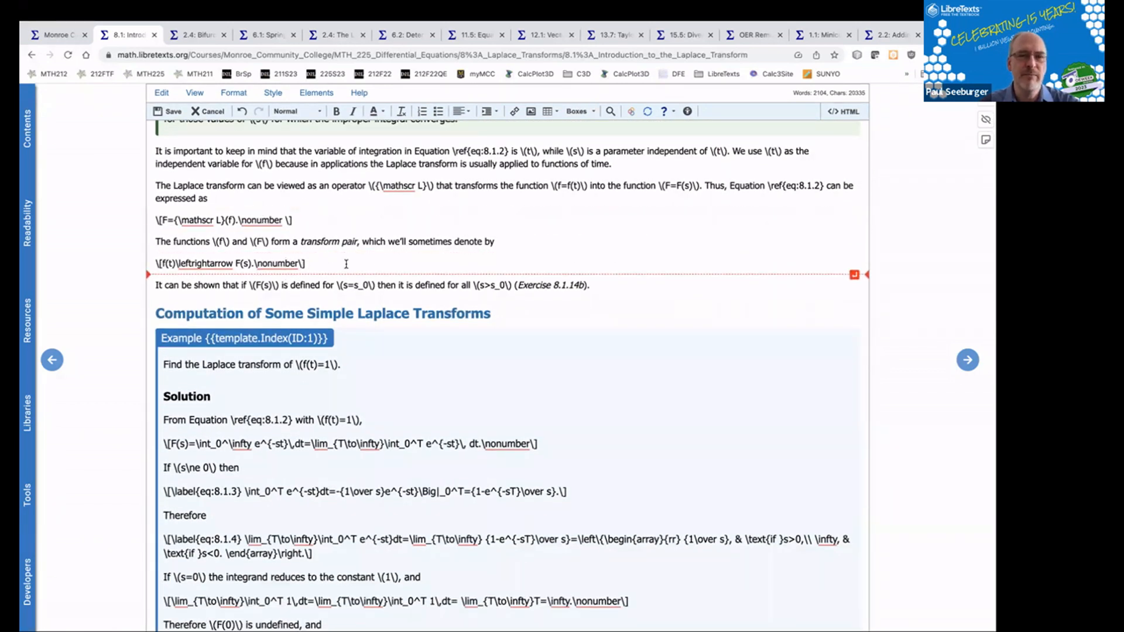
pyautogui.scroll(-3, 390, 286)
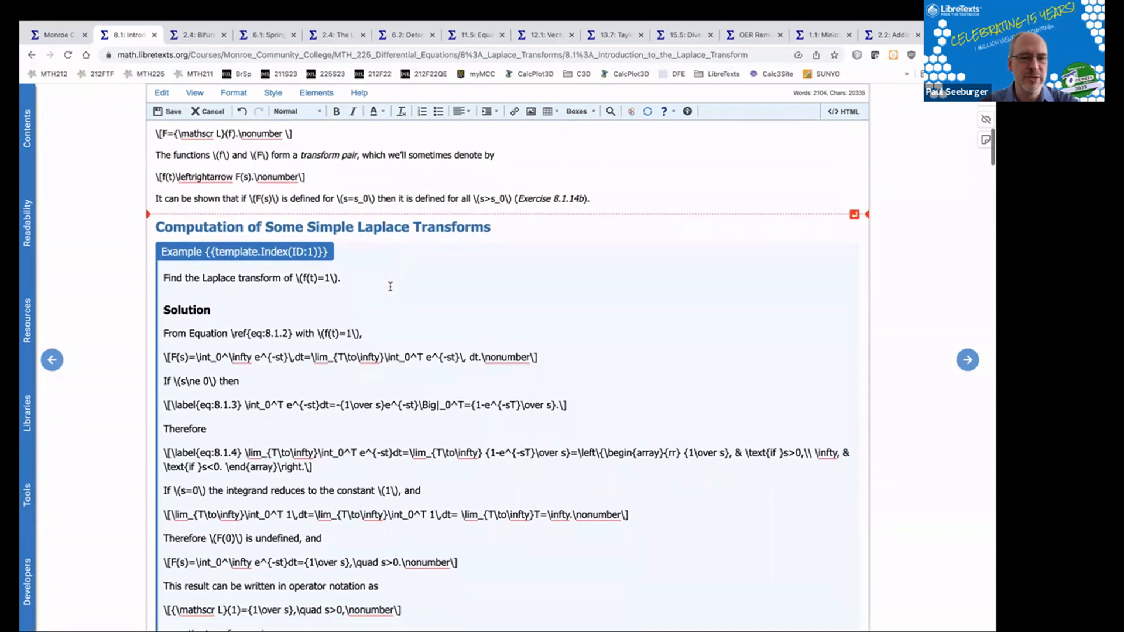
pyautogui.scroll(-3, 390, 286)
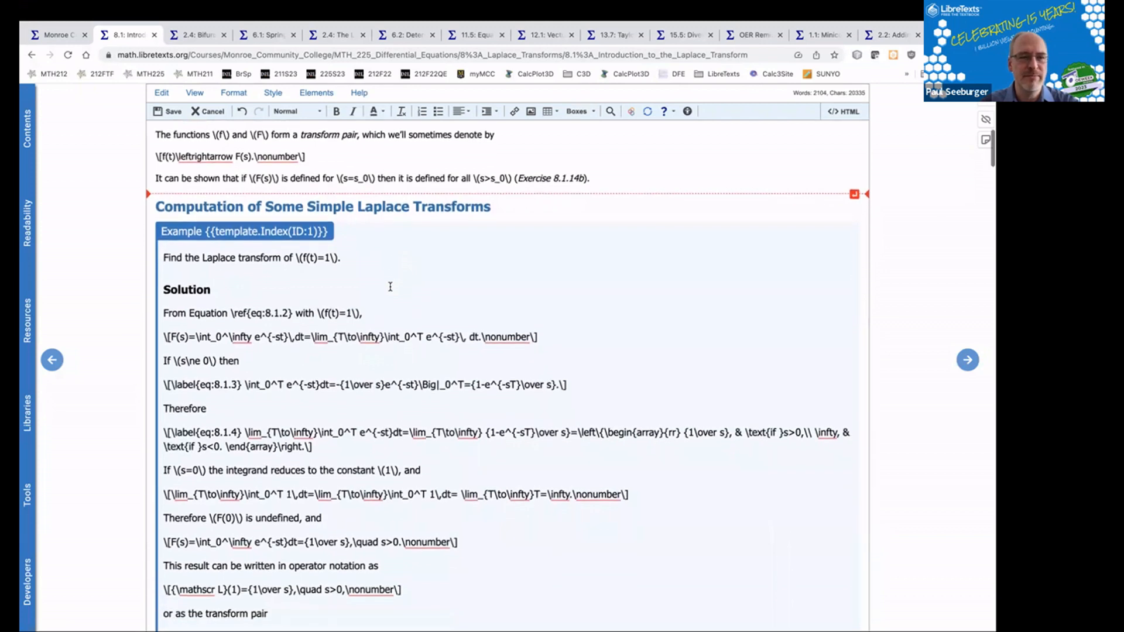
pyautogui.scroll(-10, 390, 287)
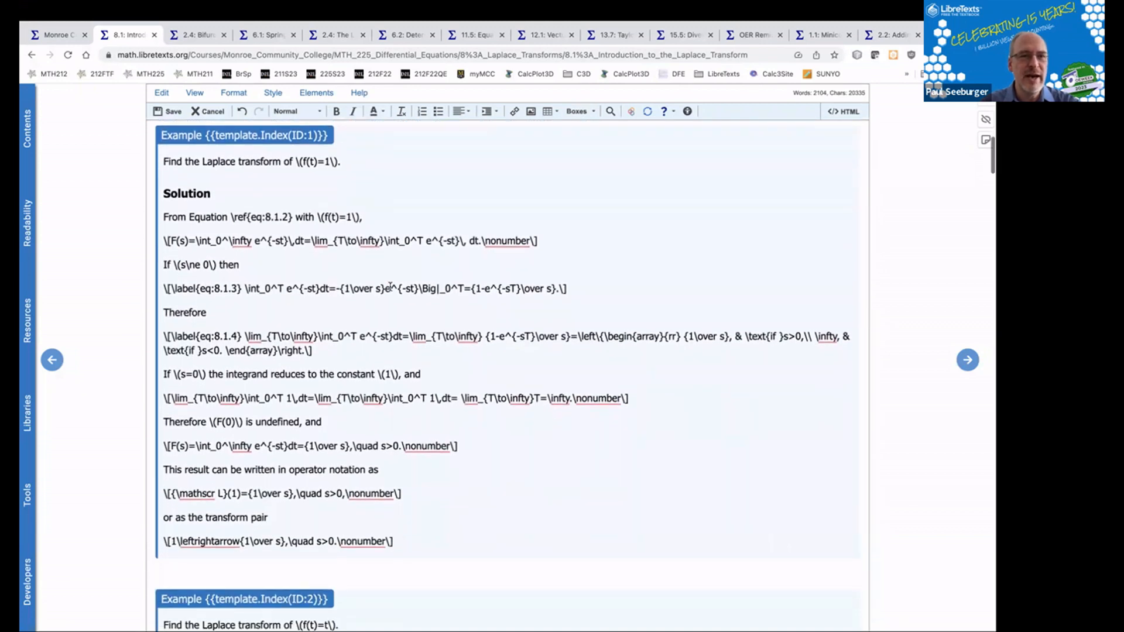
# Step: Examine the LaTeX source of the second example's aligned equations for f(t)=t, continuing through the third example
pyautogui.scroll(-6, 390, 286)
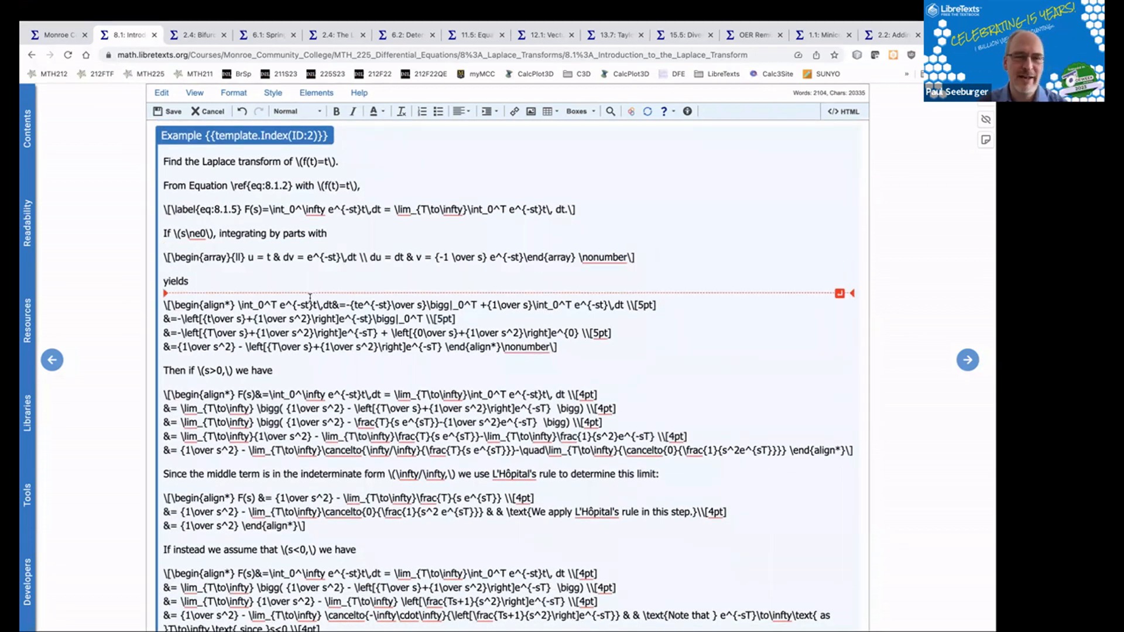
pyautogui.scroll(-1, 320, 311)
pyautogui.scroll(1, 320, 313)
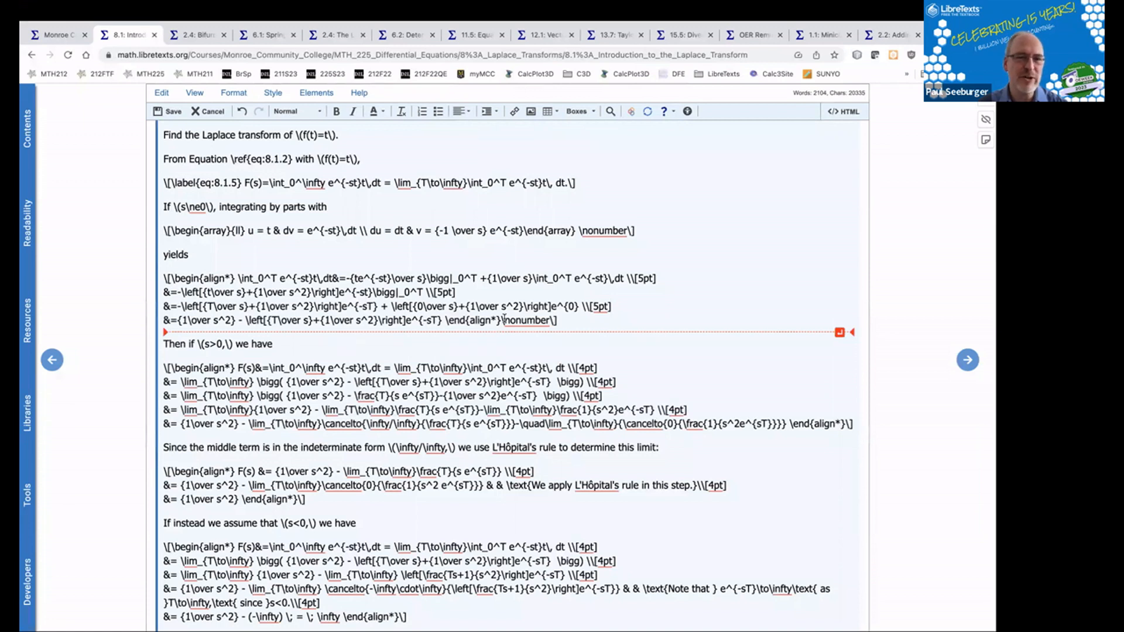
pyautogui.scroll(-1, 505, 319)
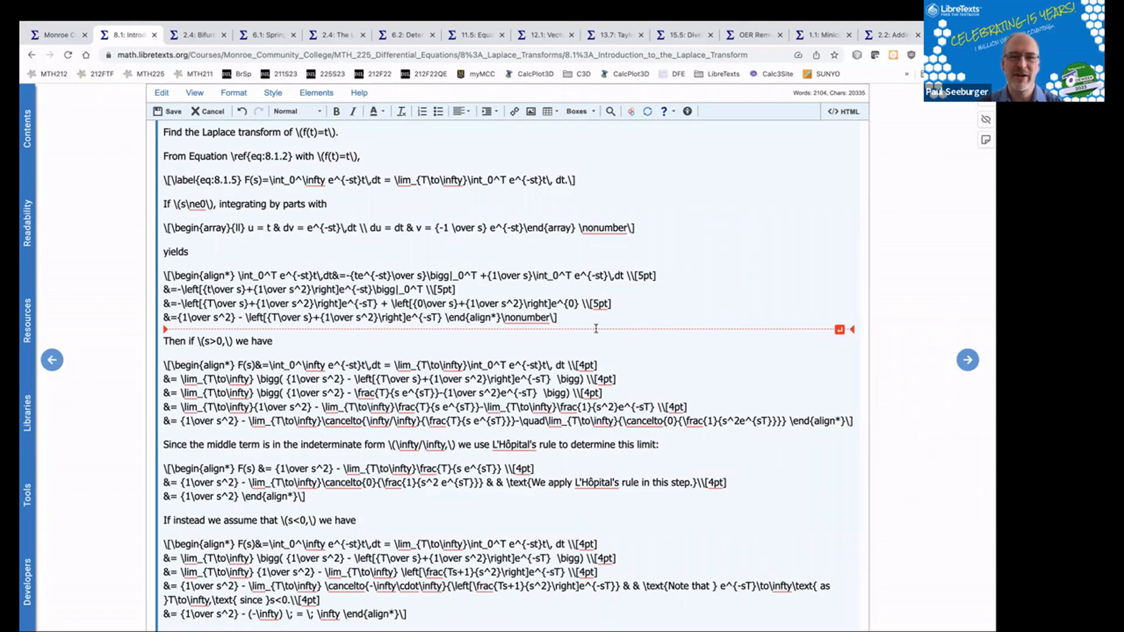
pyautogui.scroll(-1, 596, 328)
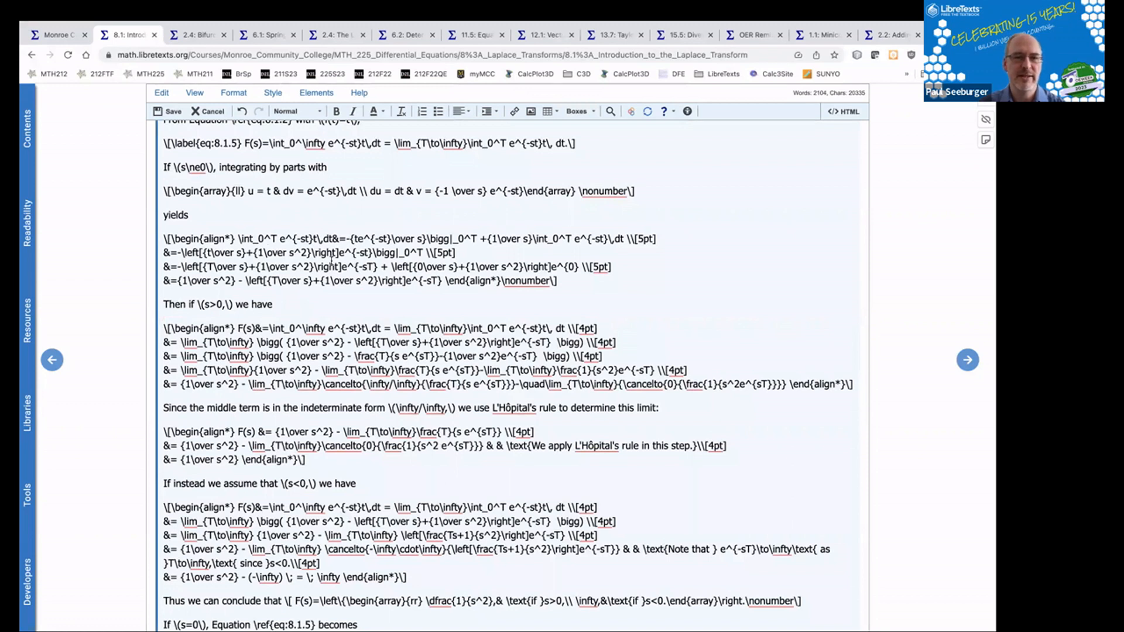
pyautogui.scroll(-4, 331, 262)
pyautogui.scroll(-4, 331, 262)
pyautogui.scroll(-4, 331, 259)
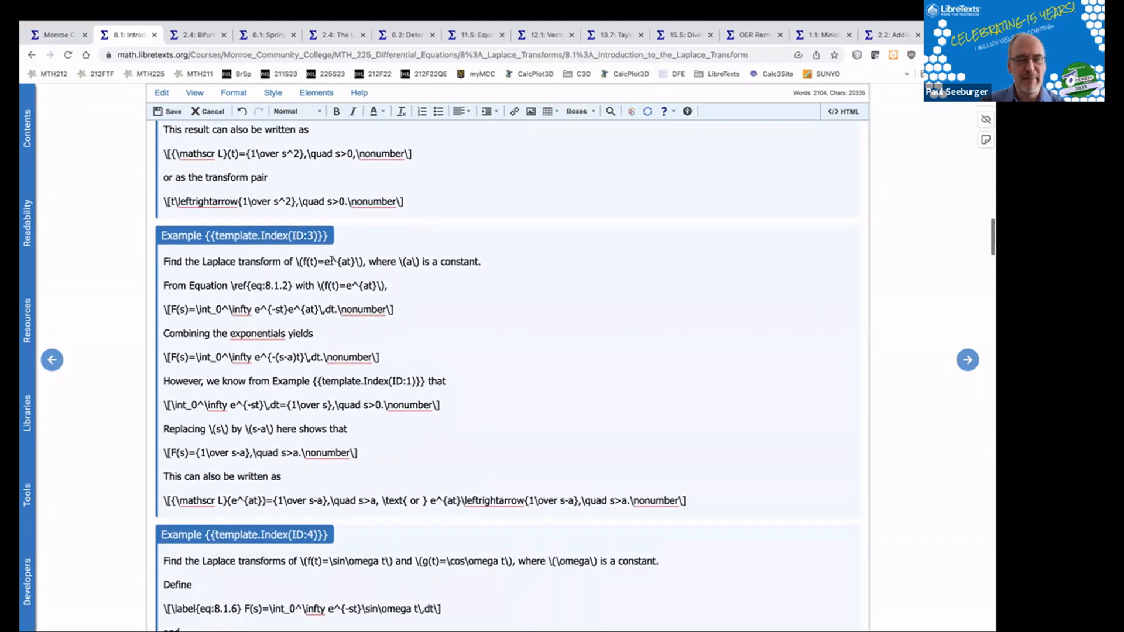
# Step: Start a formula on a new line below the added version sentence with "/( f(x) = ", including a space before f(x)
pyautogui.scroll(12, 332, 261)
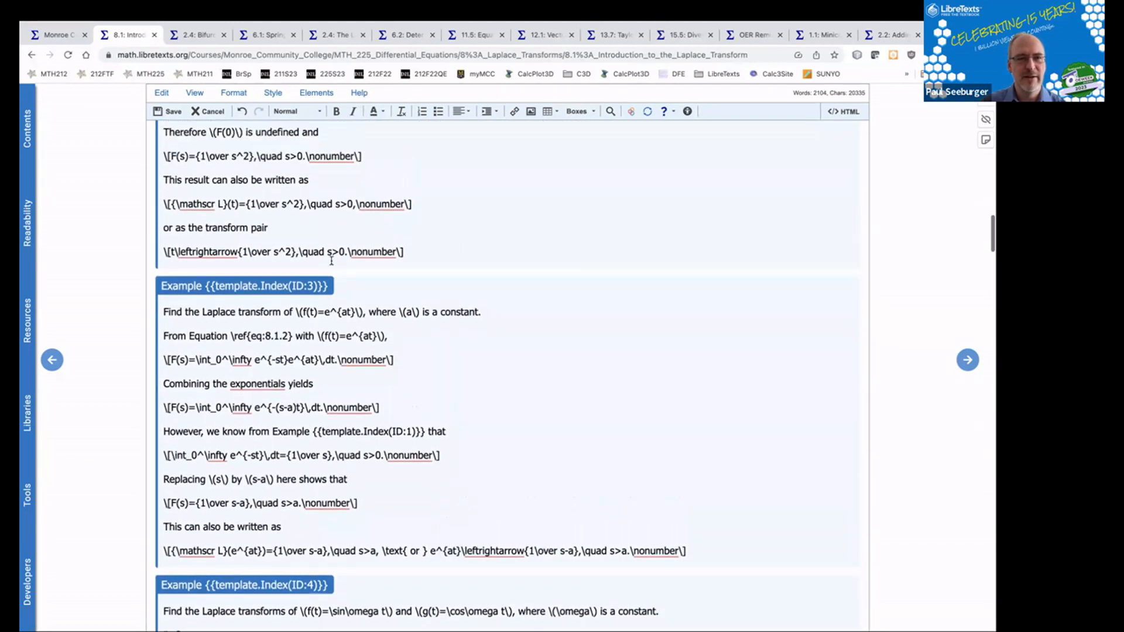
pyautogui.scroll(4, 214, 272)
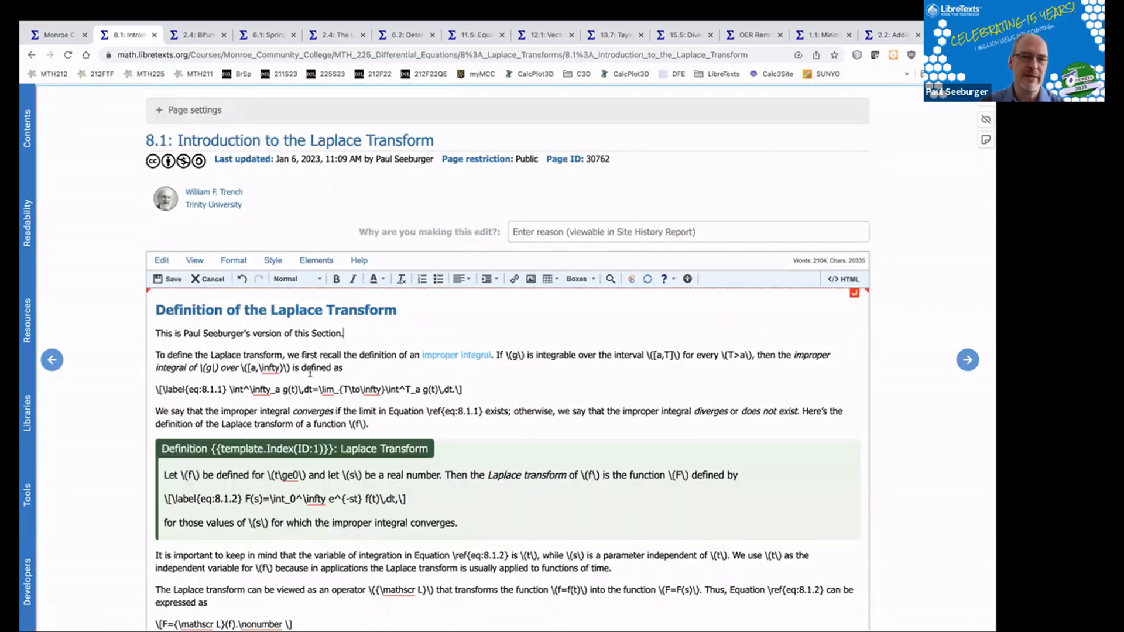
pyautogui.click(426, 345)
pyautogui.write('/(')
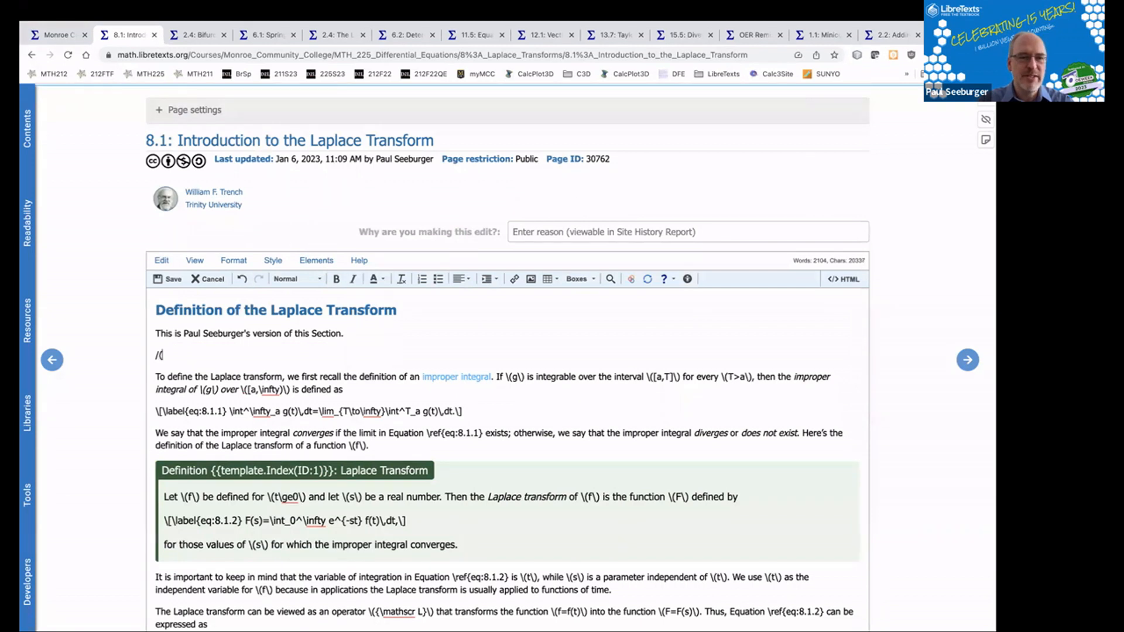
pyautogui.write('f(')
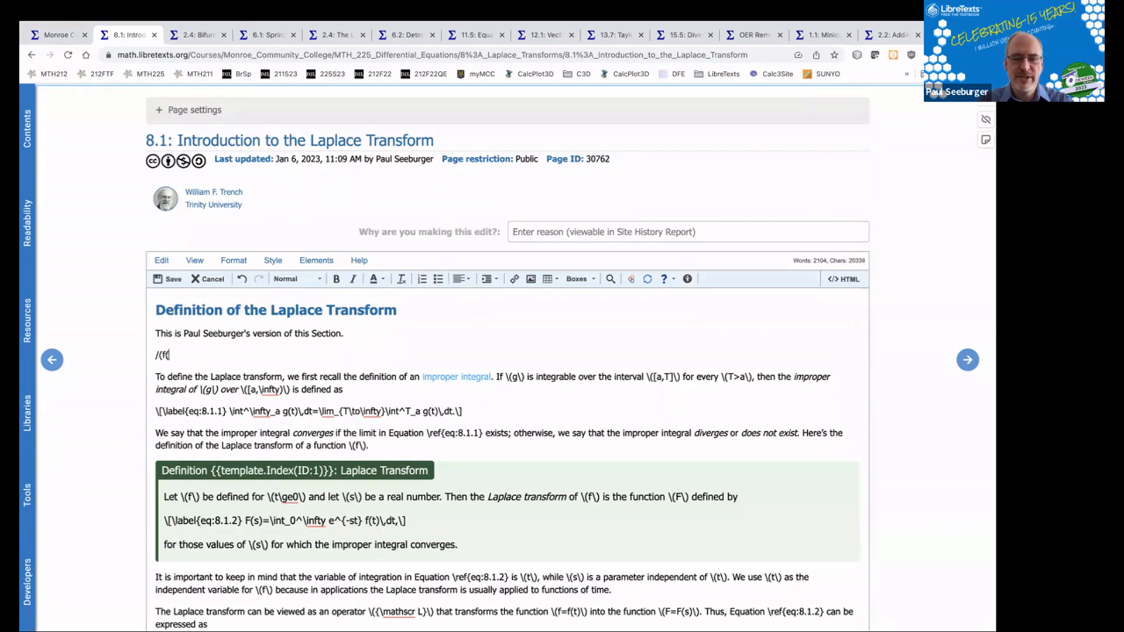
pyautogui.write('x) =')
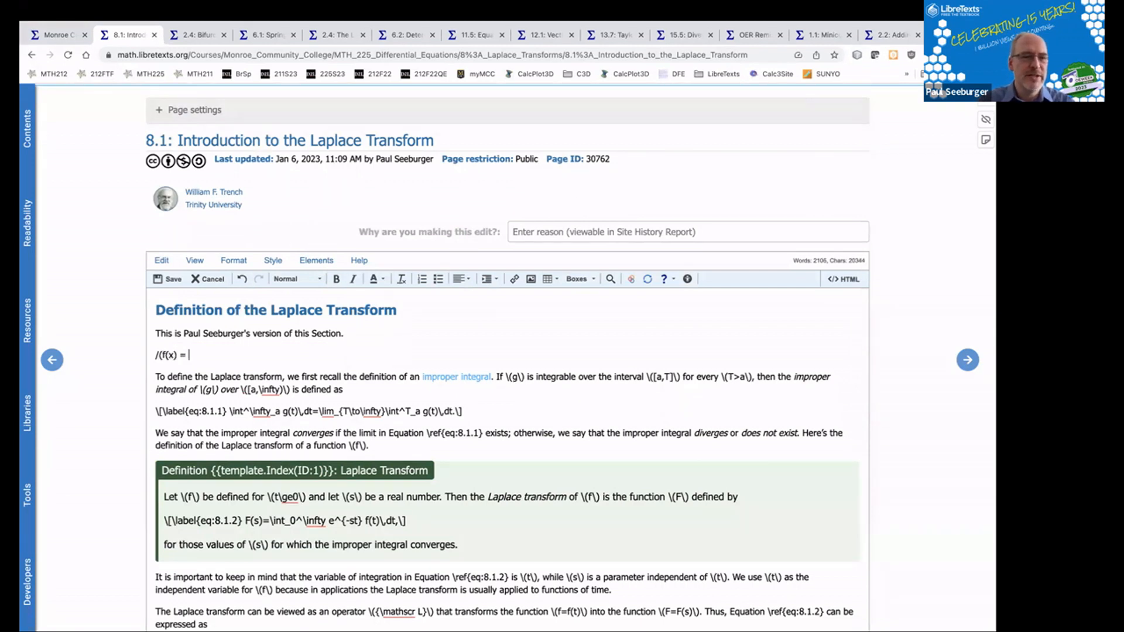
pyautogui.press('Left')
pyautogui.press('Left')
pyautogui.press('Left')
pyautogui.press('Left')
pyautogui.press('Left')
pyautogui.press('Left')
pyautogui.press('Left')
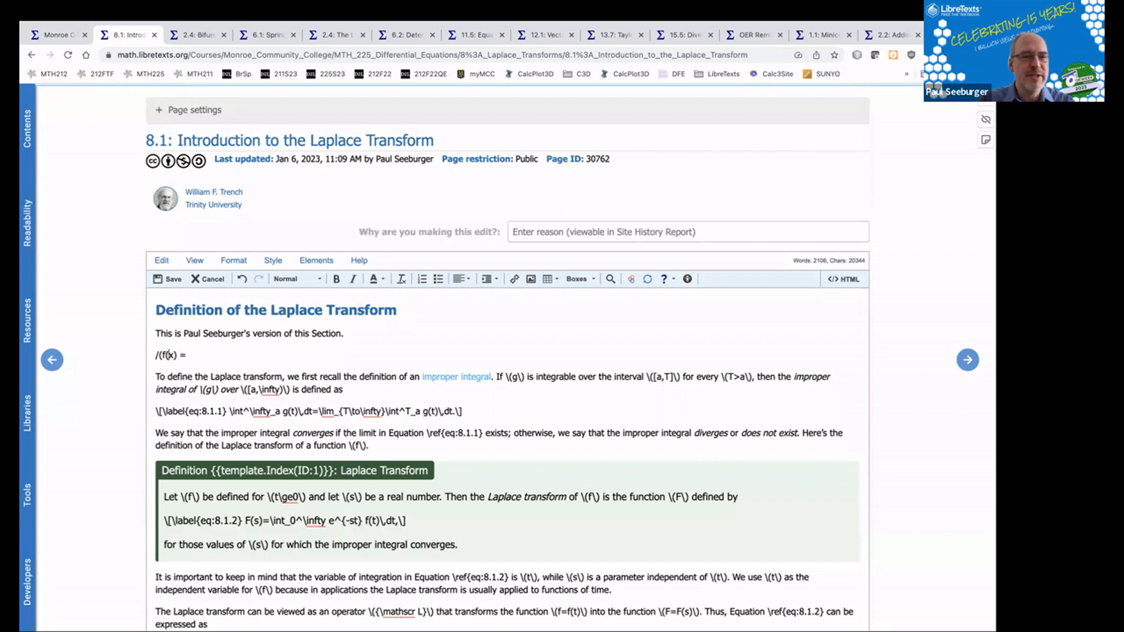
pyautogui.press('Right')
pyautogui.press('Right')
pyautogui.press('Right')
pyautogui.press('Right')
pyautogui.press('Right')
pyautogui.press('Right')
pyautogui.press('Right')
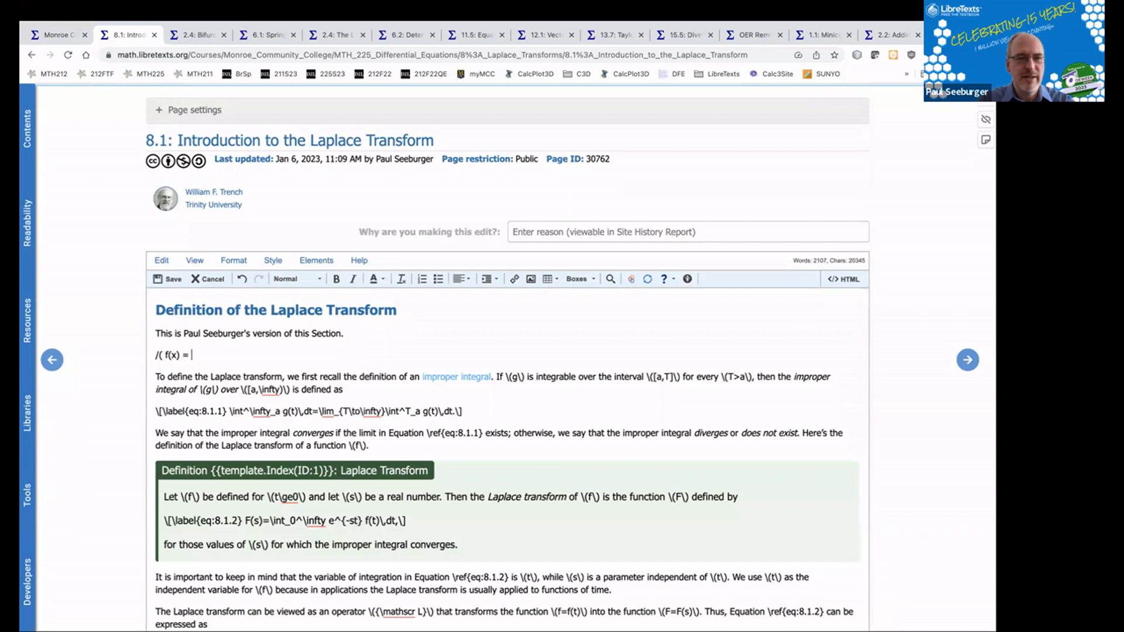
# Step: Continue the formula after the equals sign with the display-size fraction \dfrac{1}{}, leaving the denominator empty
pyautogui.write('\\frac')
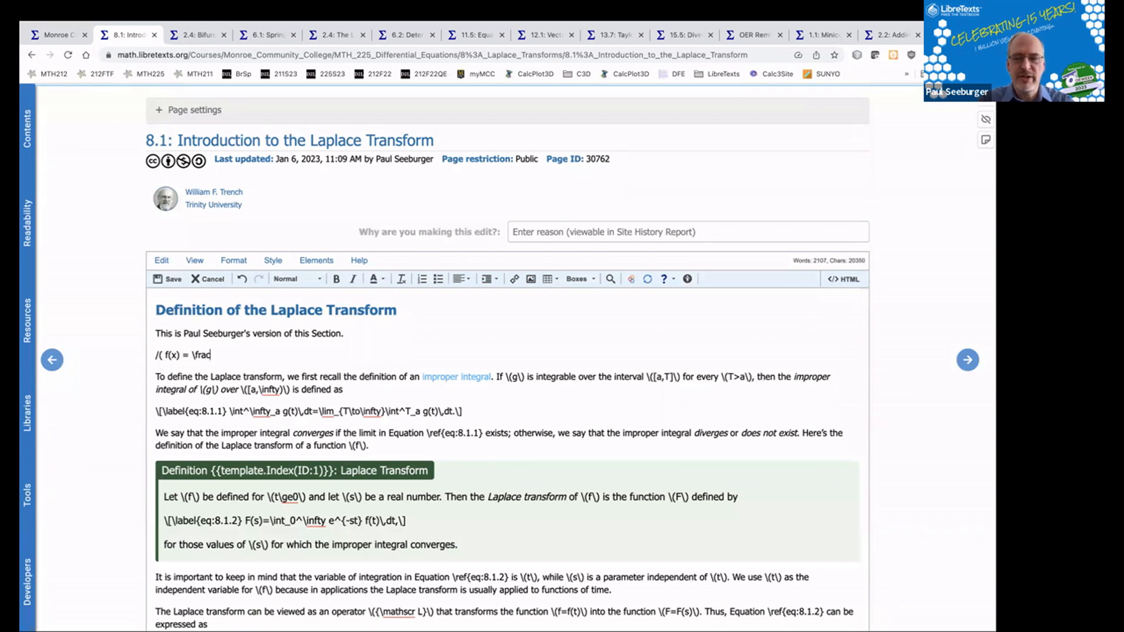
pyautogui.write('{}{}')
pyautogui.press('Left')
pyautogui.press('Left')
pyautogui.press('Left')
pyautogui.write('1')
pyautogui.click(195, 355)
pyautogui.write('d')
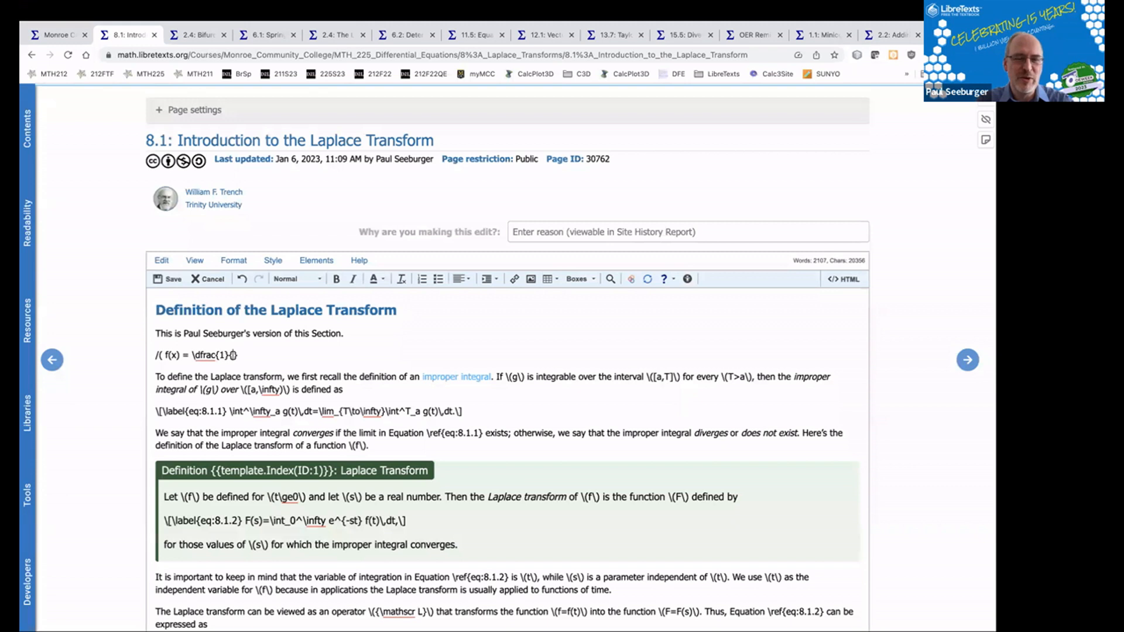
# Step: Fill the empty denominator of the \dfrac fraction with the square root \sqrt{x^2 + 9}
pyautogui.write('\\sqrt')
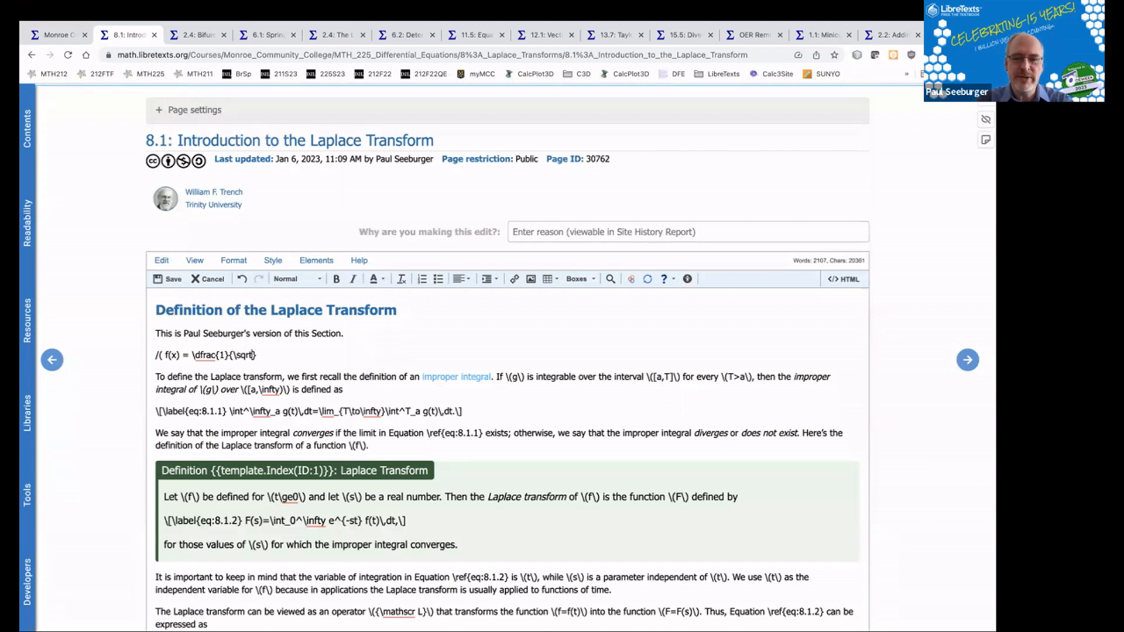
pyautogui.write('{}')
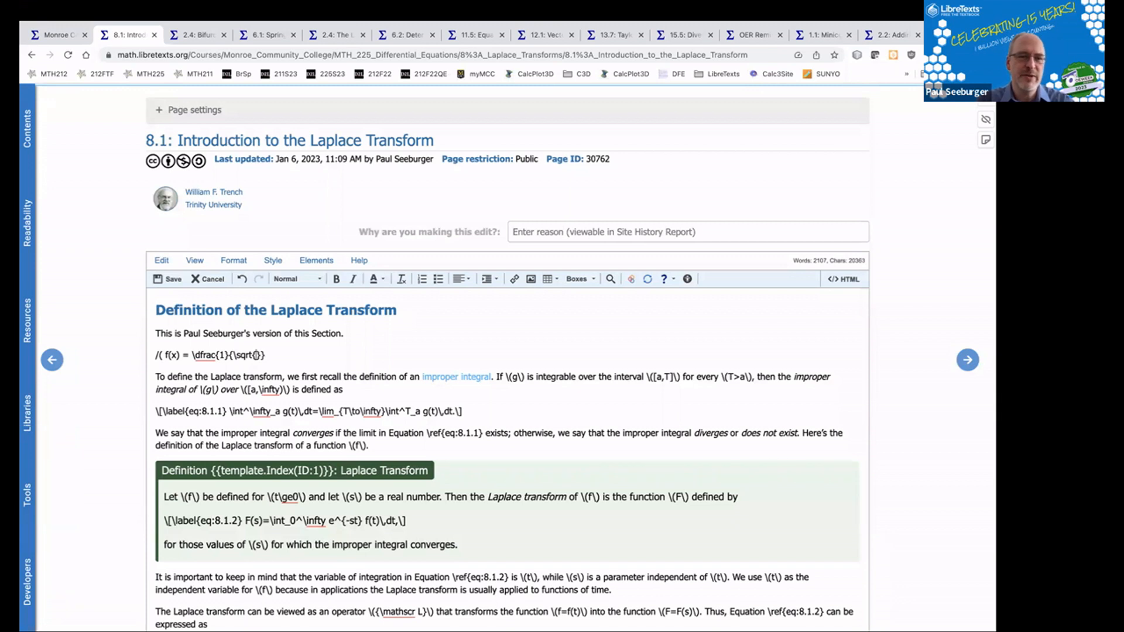
pyautogui.write('x^2 + ')
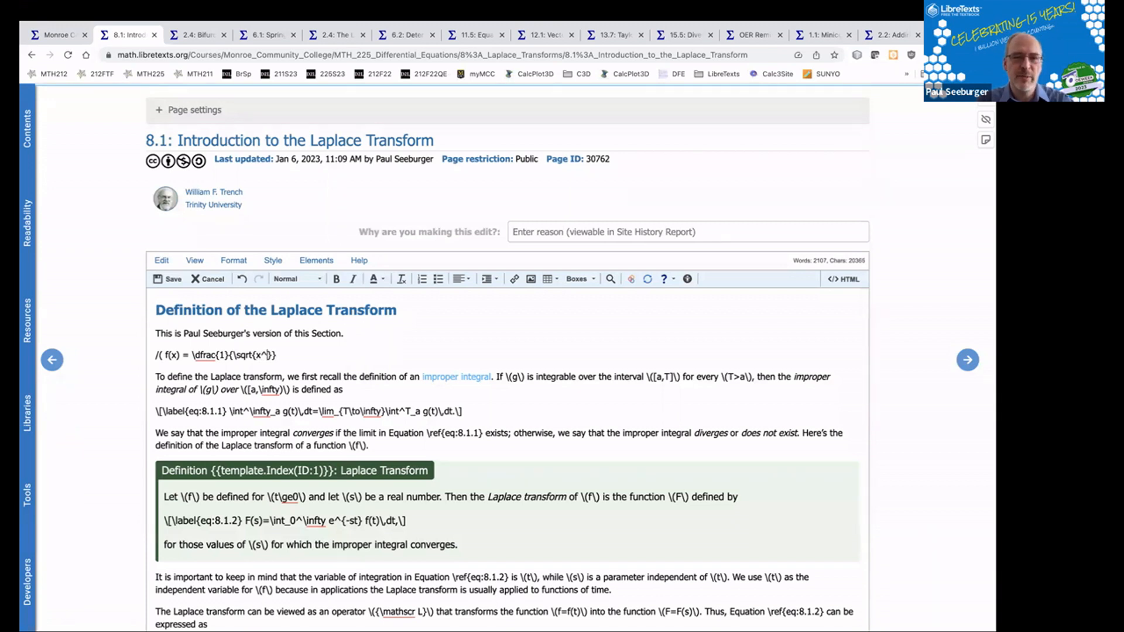
pyautogui.write('9')
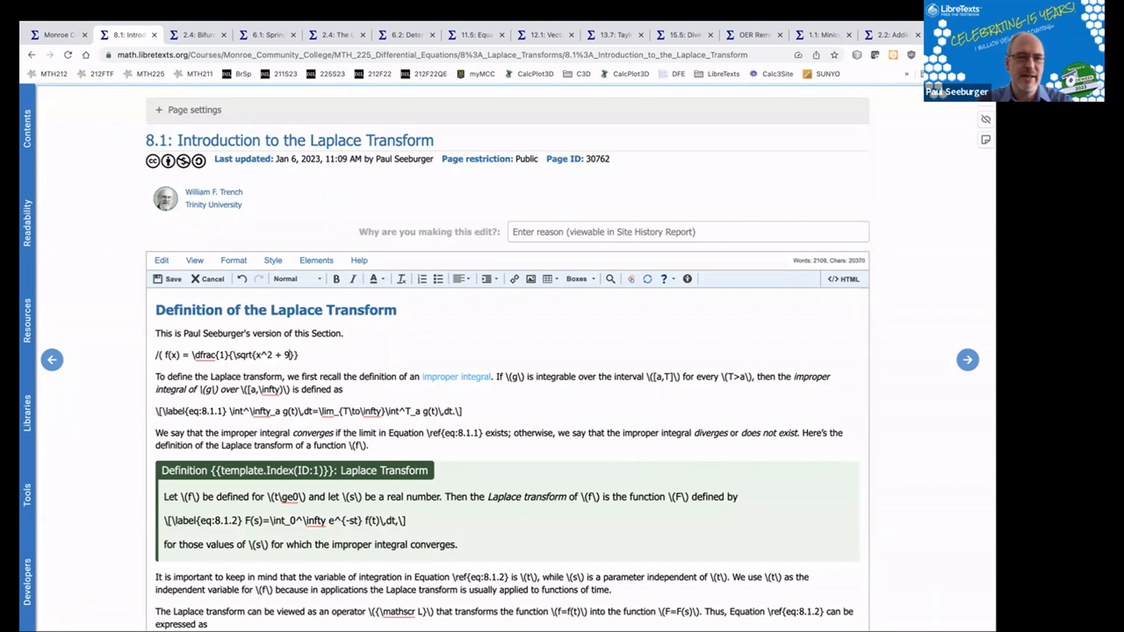
# Step: Insert the text "This is my favorite function: " at the start of the formula line
pyautogui.press('Left')
pyautogui.press('Up')
pyautogui.click(154, 354)
pyautogui.write('This ')
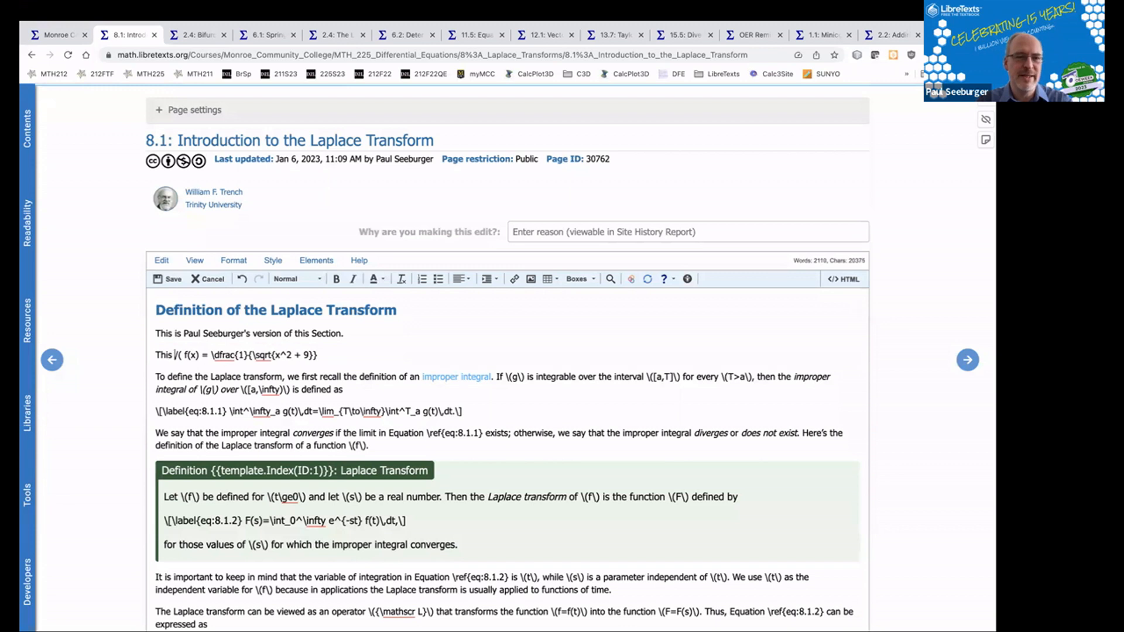
pyautogui.write('is my favorite function:')
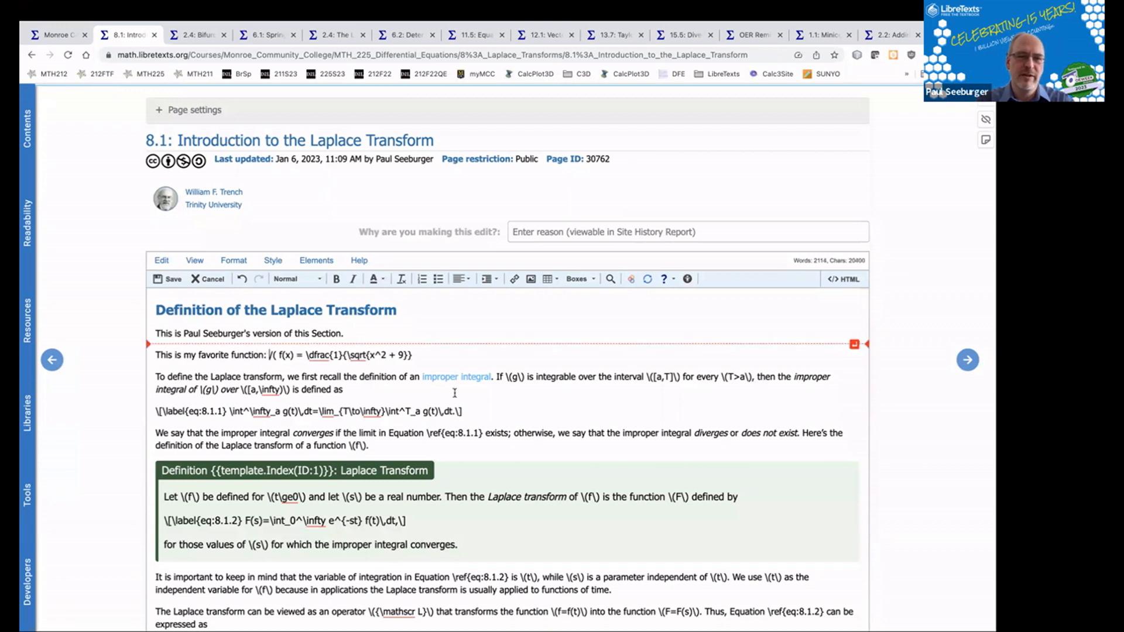
# Step: Add the display formula "\[ f(x) = x^3 - \sin x\]" on a new line below the favorite function, and save the page
pyautogui.click(456, 354)
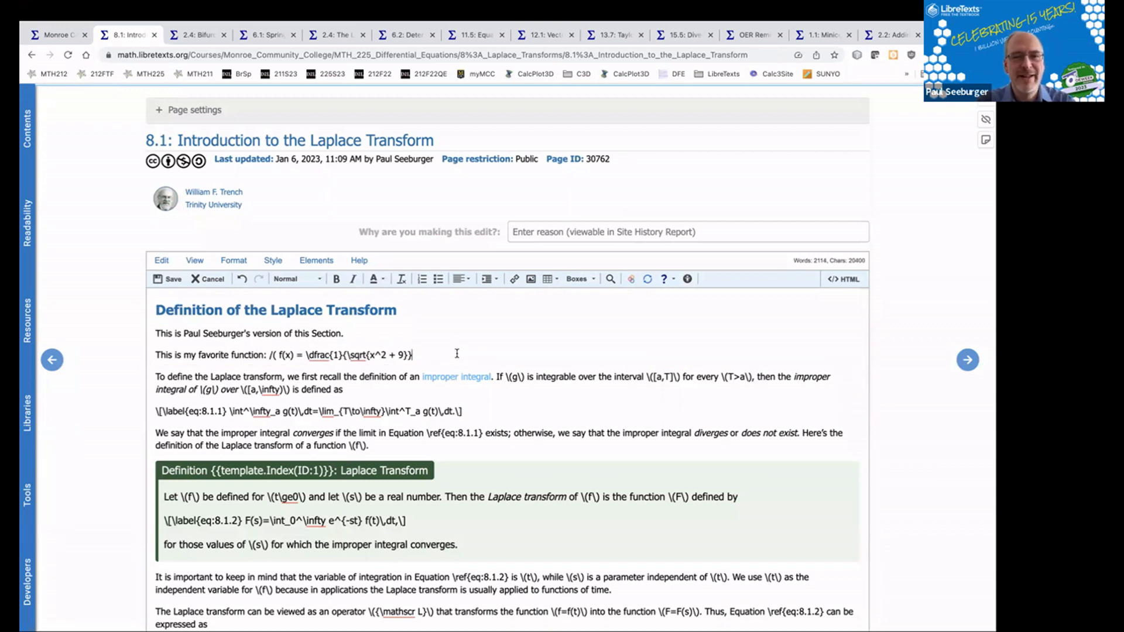
pyautogui.press('Return')
pyautogui.write('\\(\\)')
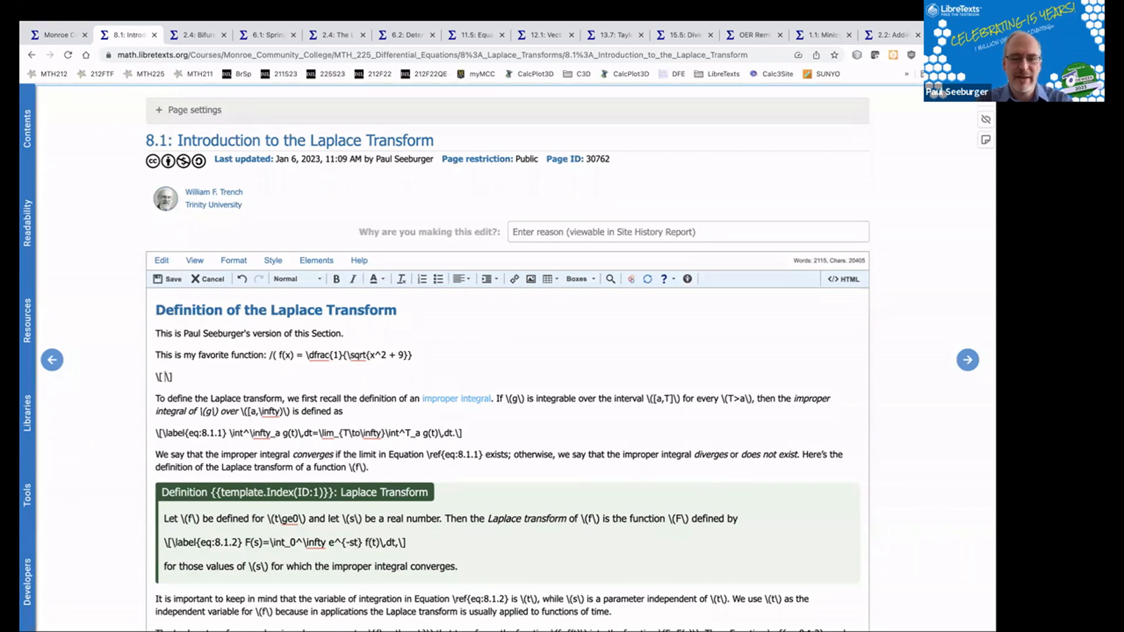
pyautogui.write(' f(x) = x^3 -')
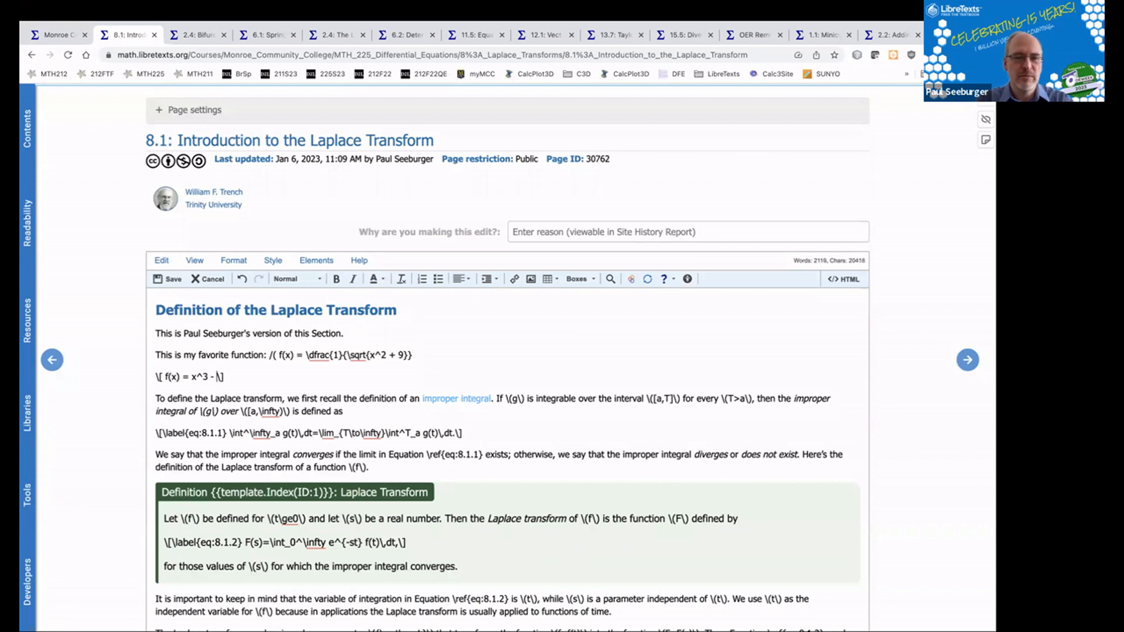
pyautogui.write('\\sin')
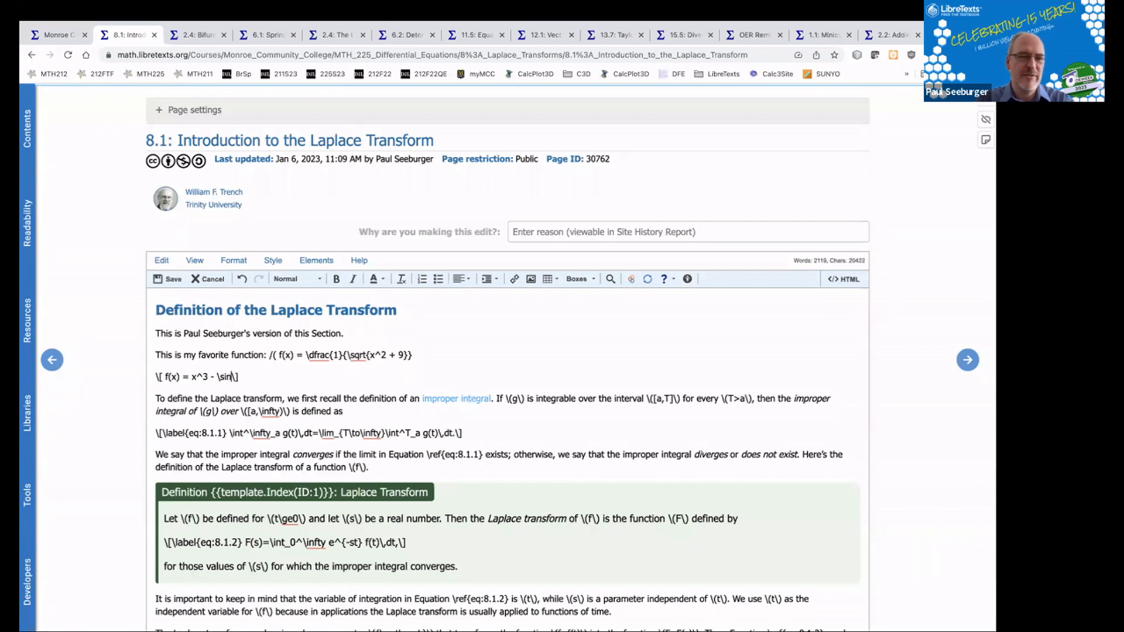
pyautogui.write(' x')
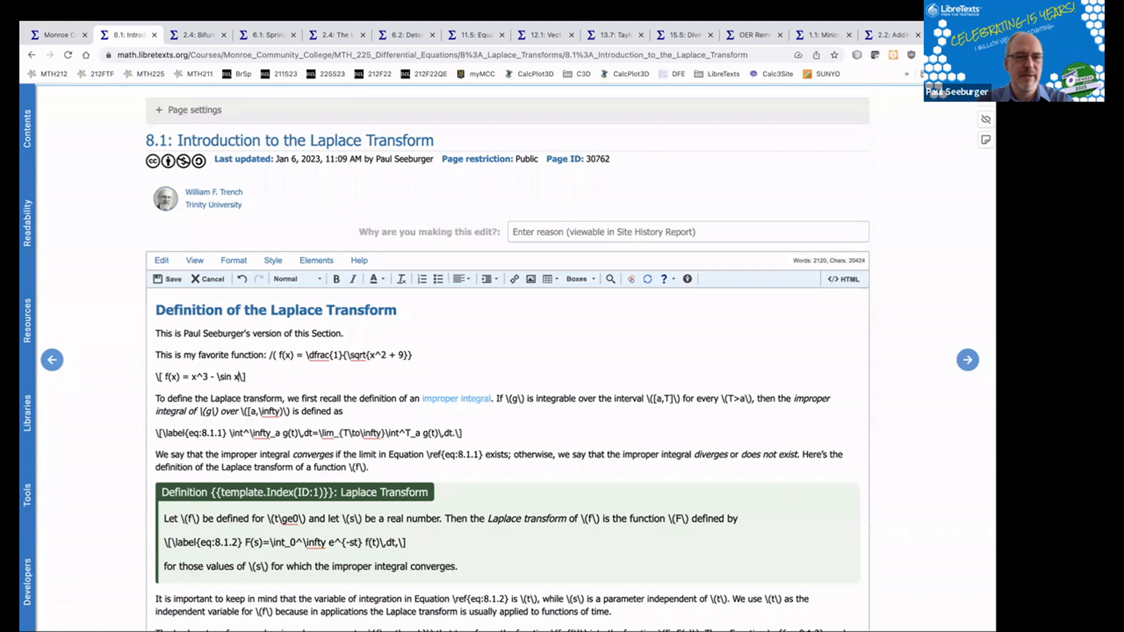
pyautogui.click(170, 279)
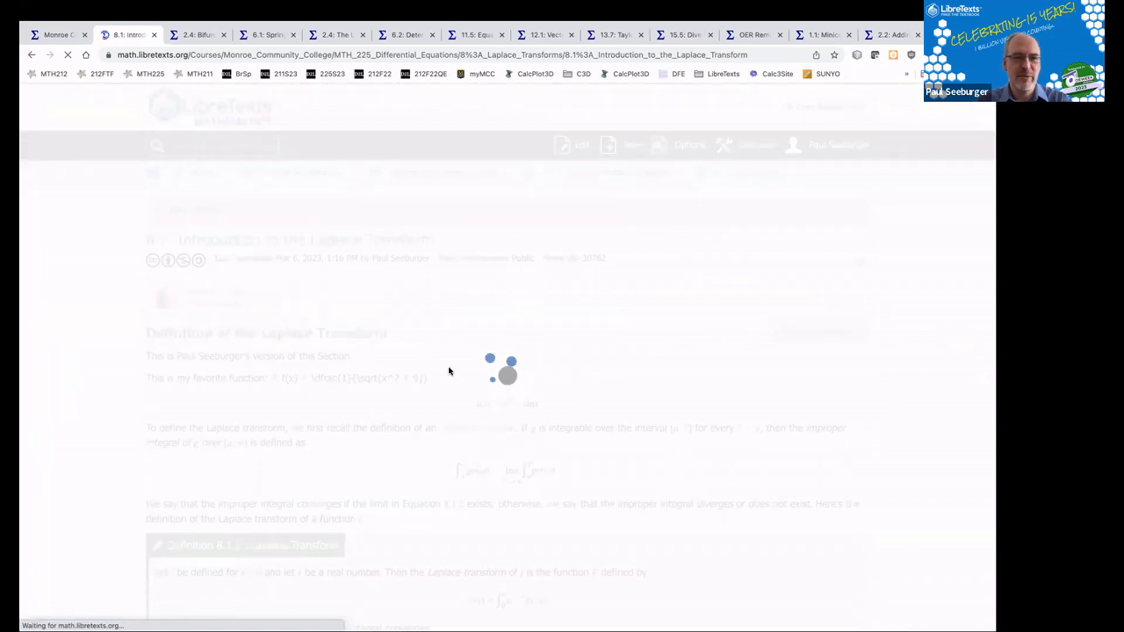
pyautogui.scroll(-1, 449, 371)
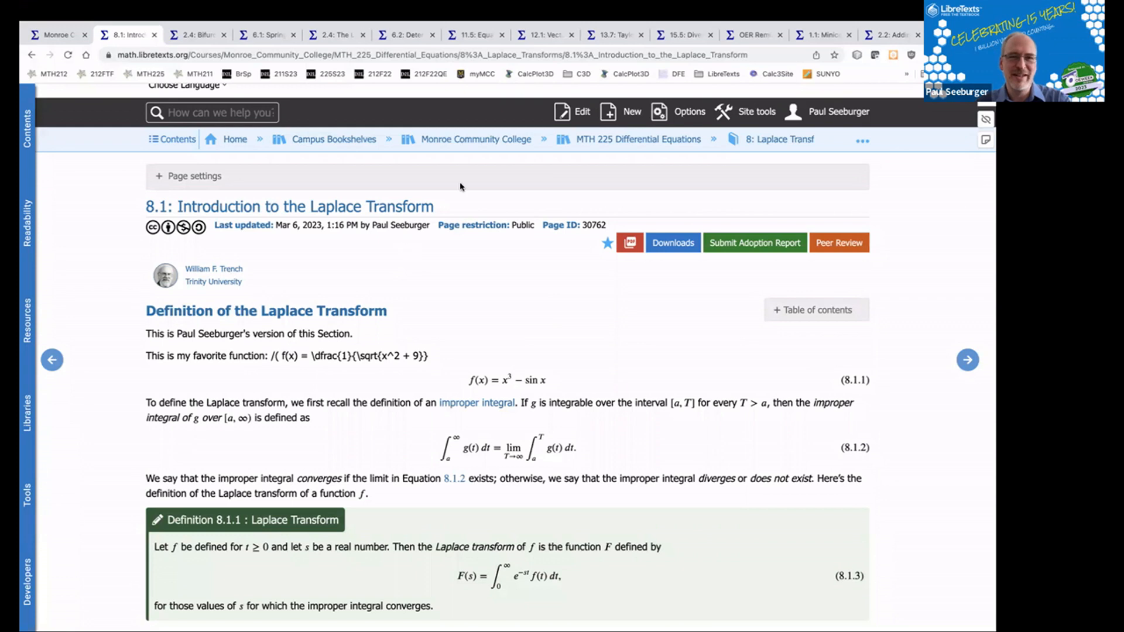
# Step: Reopen the page for editing, correct the favorite function's inline delimiters to an opening "\(" and a closing "\)", and save
pyautogui.click(579, 120)
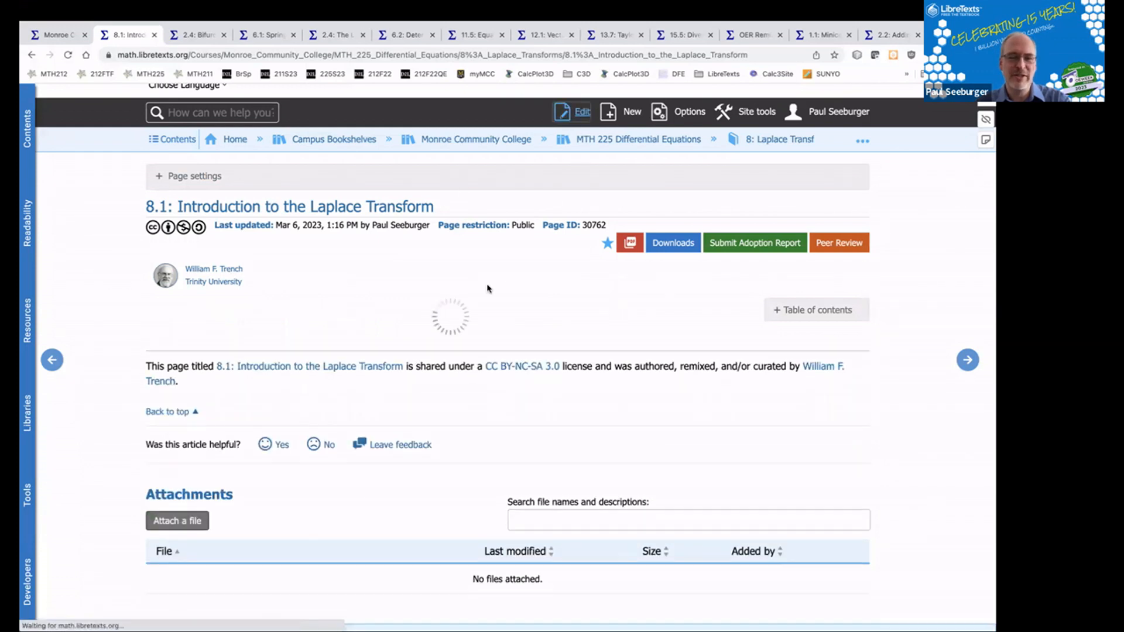
pyautogui.click(437, 417)
pyautogui.write('\\dfrac{1}{\\sqrt{x^2 + 9')
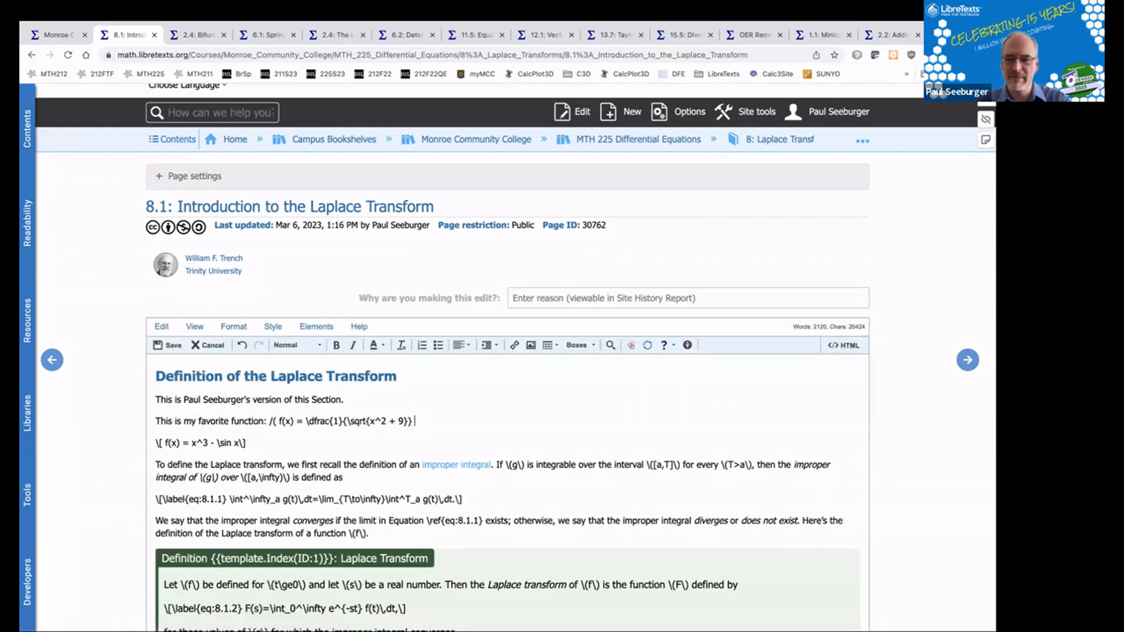
pyautogui.write(')')
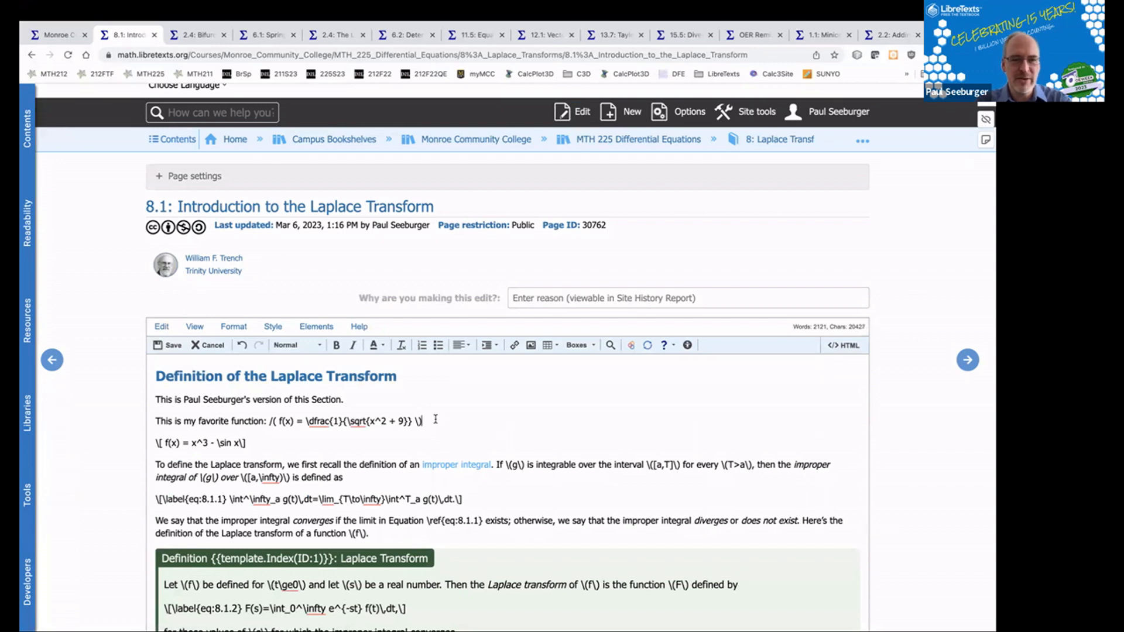
pyautogui.click(274, 421)
pyautogui.press('BackSpace')
pyautogui.write('\\')
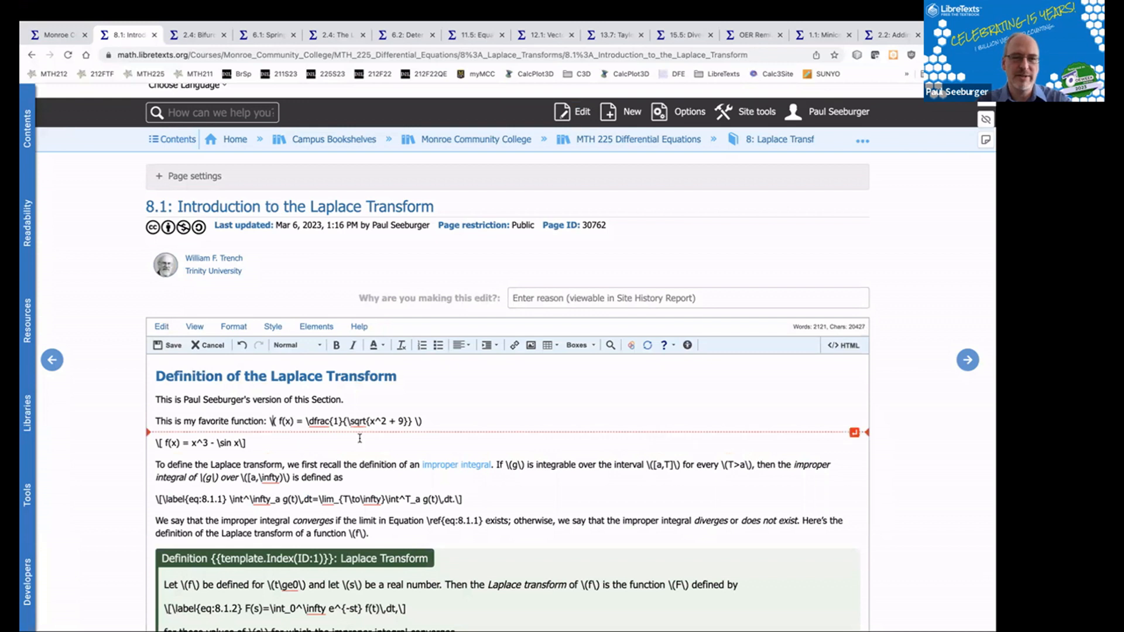
pyautogui.click(167, 345)
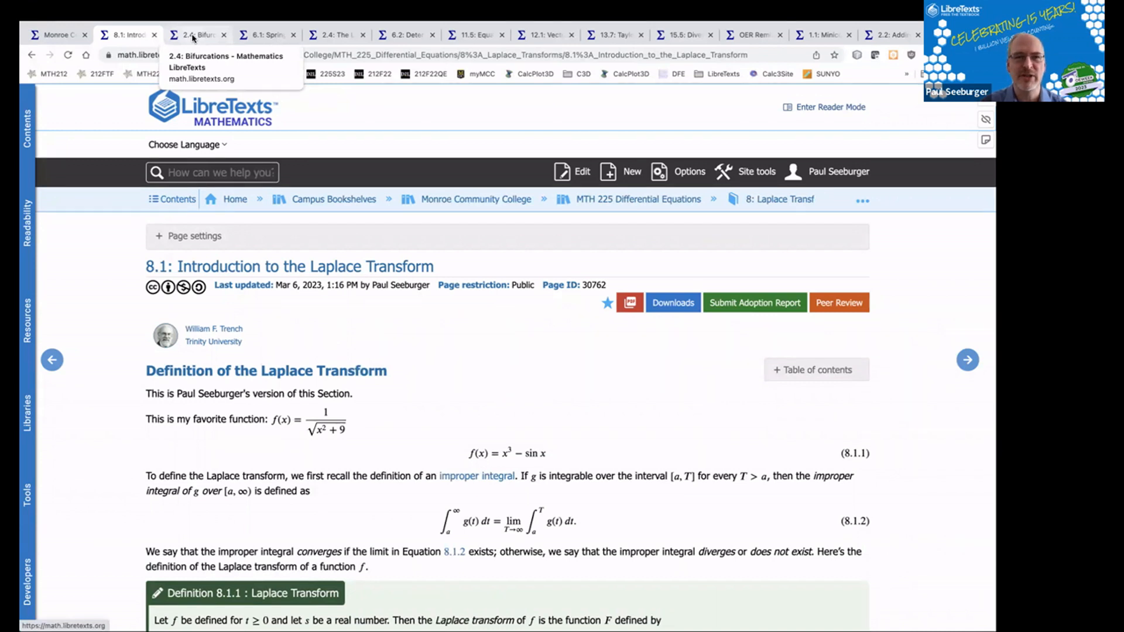
# Step: Switch to the 2.4: Bifurcations page, collapse its table of contents, and examine the introduction up to Example 2.4.1
pyautogui.click(193, 36)
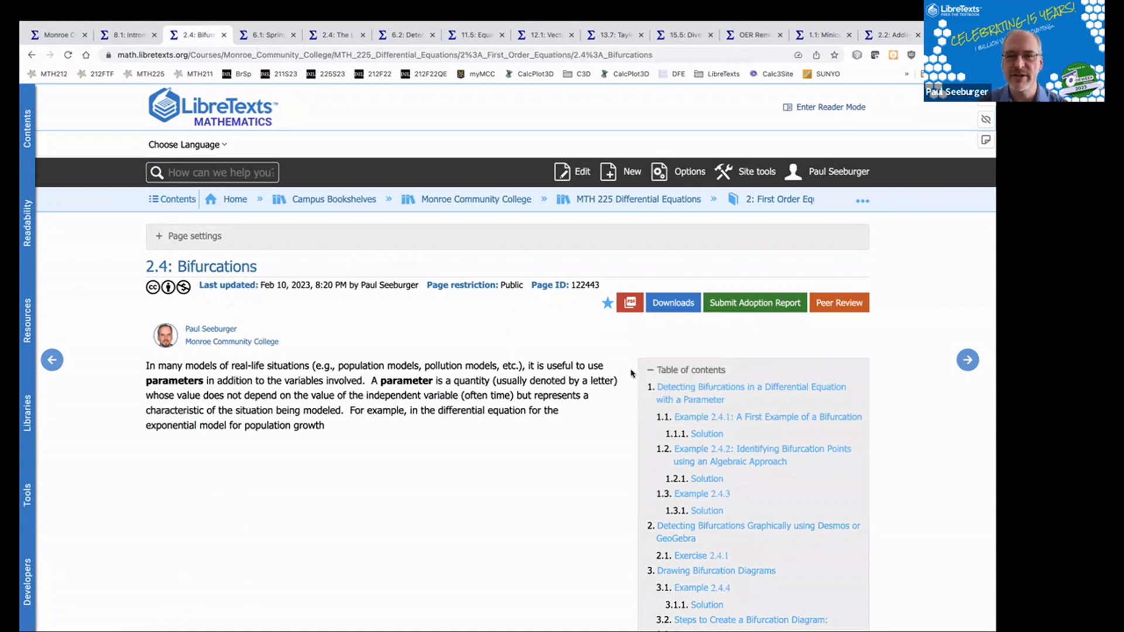
pyautogui.click(651, 373)
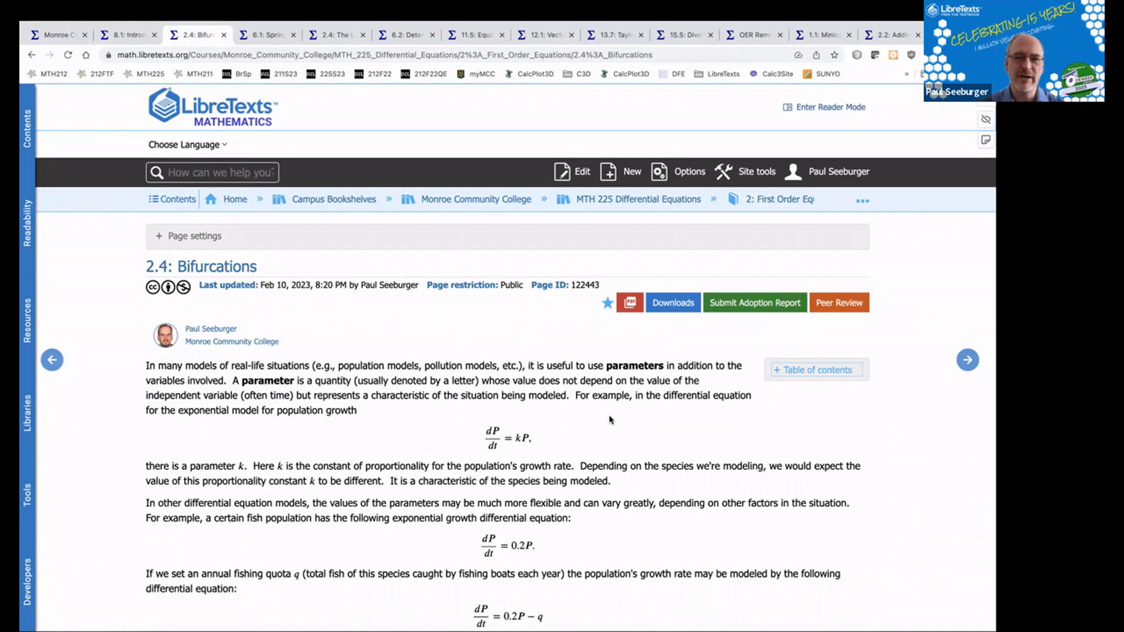
pyautogui.scroll(-2, 610, 420)
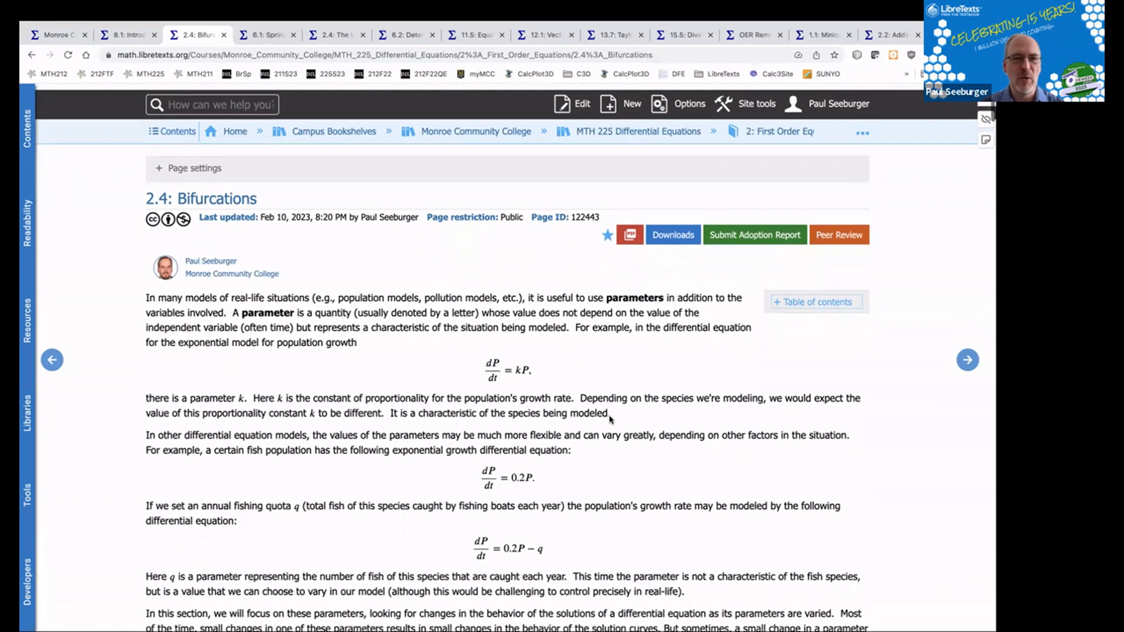
pyautogui.scroll(-1, 610, 418)
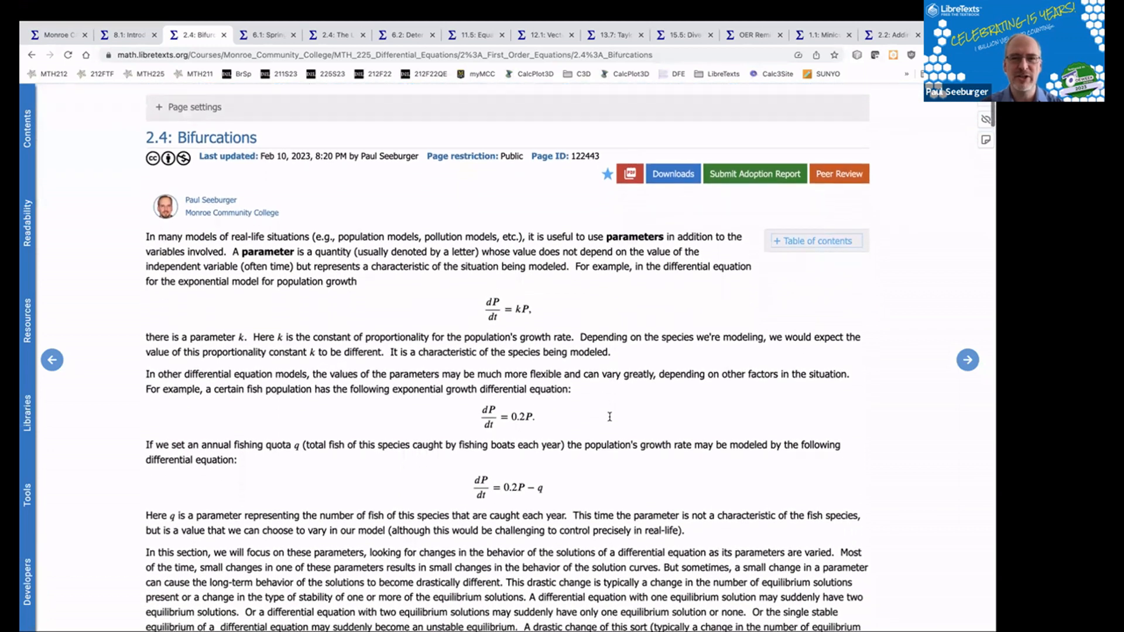
pyautogui.scroll(-2, 609, 420)
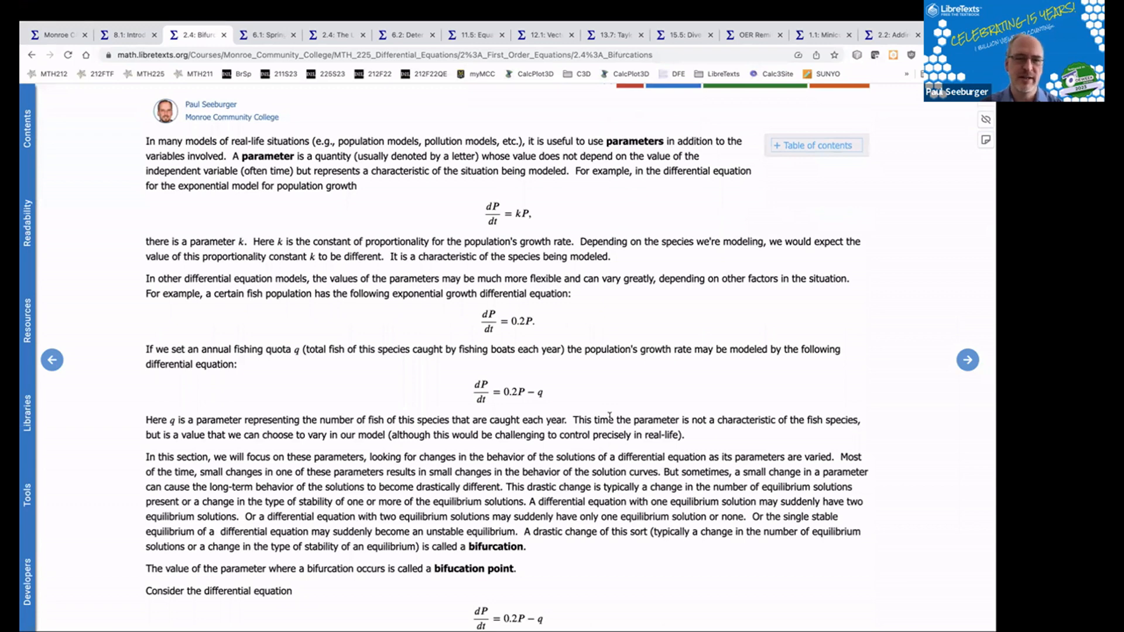
pyautogui.scroll(-4, 609, 416)
pyautogui.scroll(-5, 609, 419)
pyautogui.scroll(-3, 609, 419)
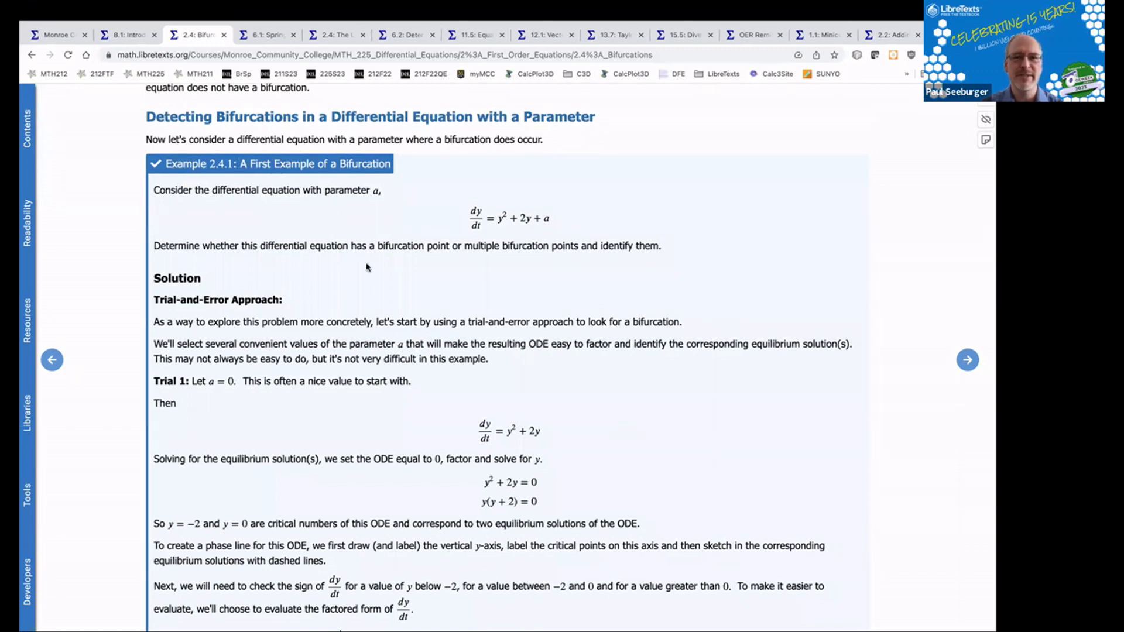
# Step: Examine Trial 1 of Example 2.4.1, including its derivative sign checks and the hand-drawn phase line figure
pyautogui.scroll(-5, 407, 317)
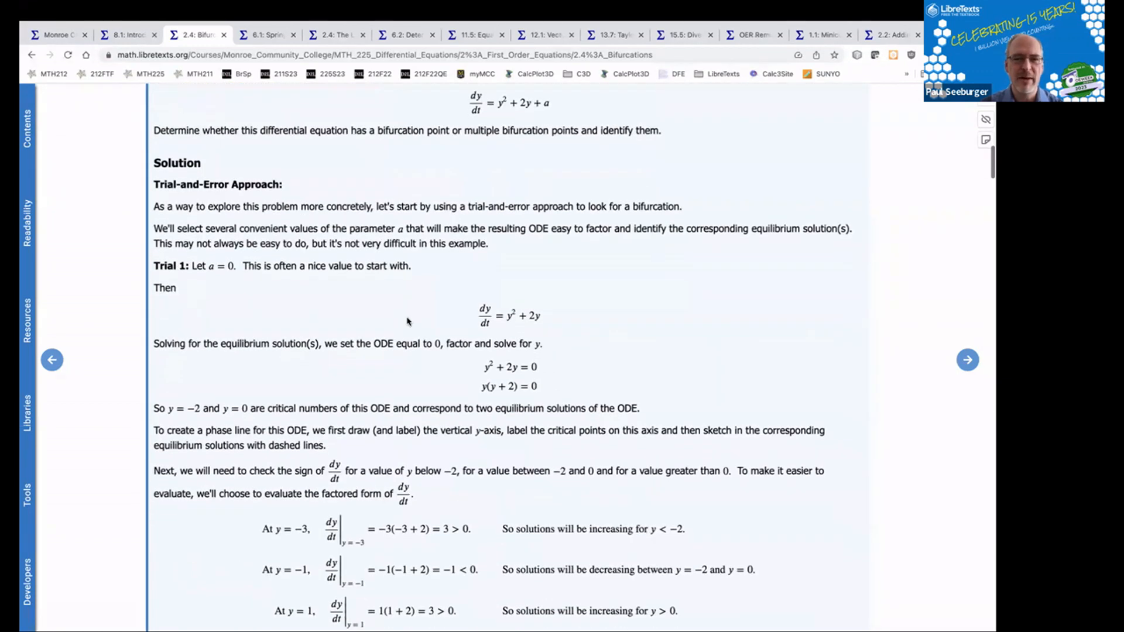
pyautogui.scroll(-9, 408, 321)
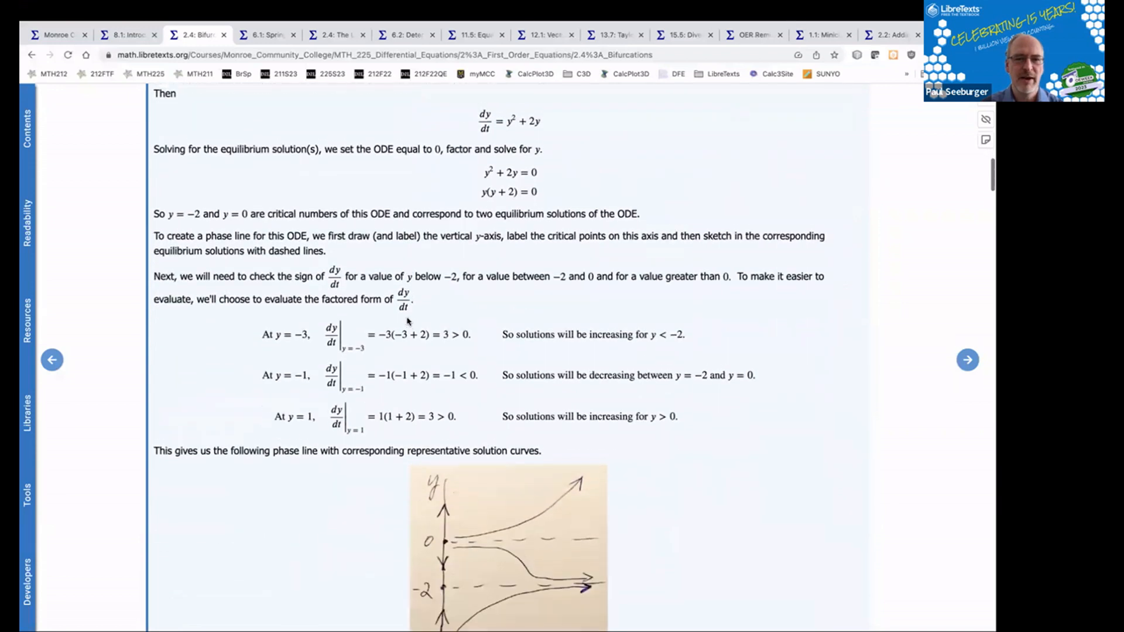
pyautogui.scroll(-3, 408, 320)
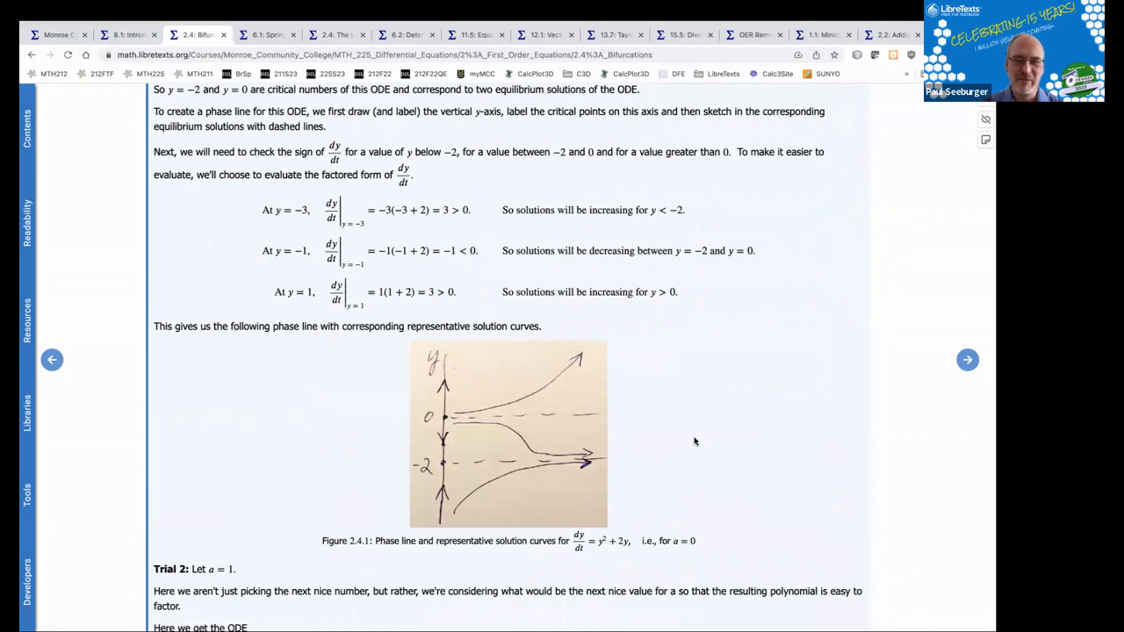
pyautogui.scroll(-3, 695, 441)
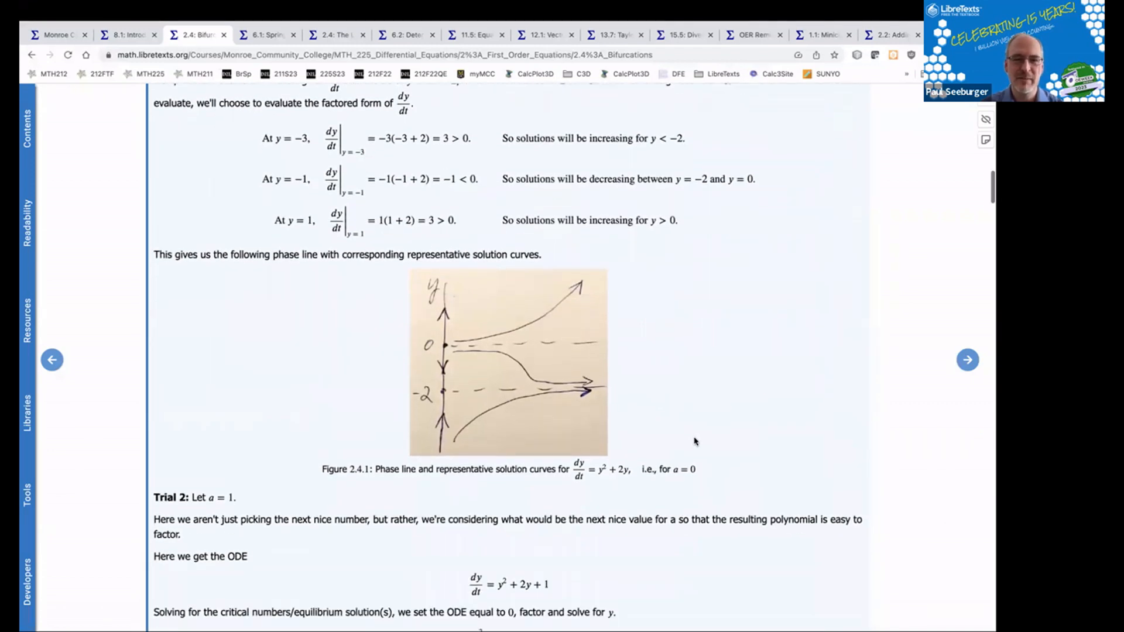
pyautogui.scroll(-2, 695, 441)
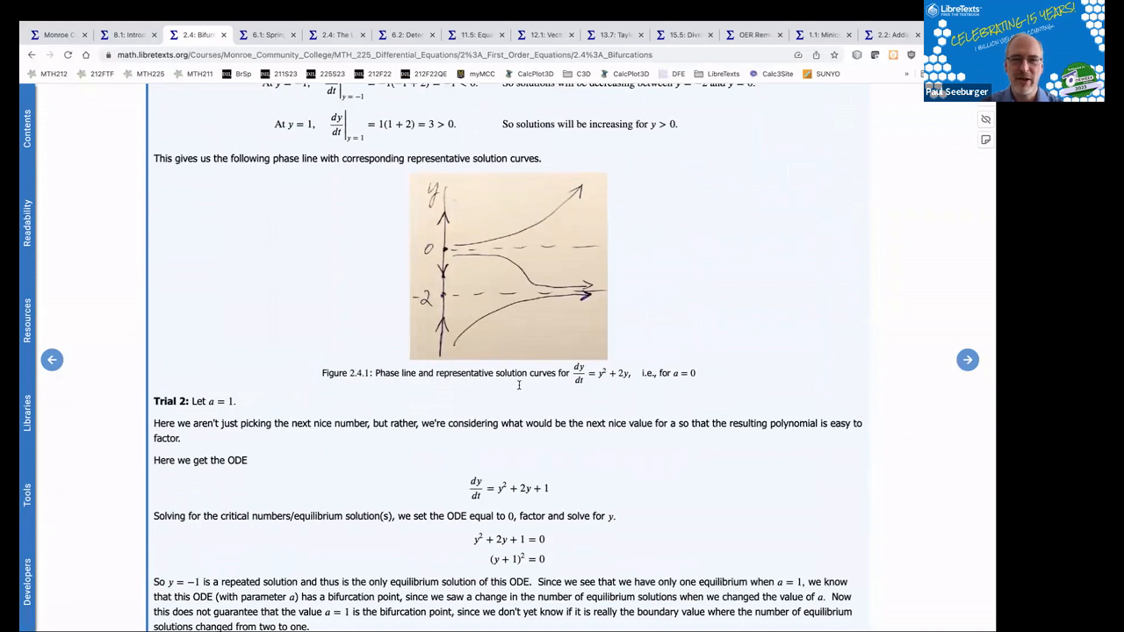
pyautogui.scroll(-5, 682, 410)
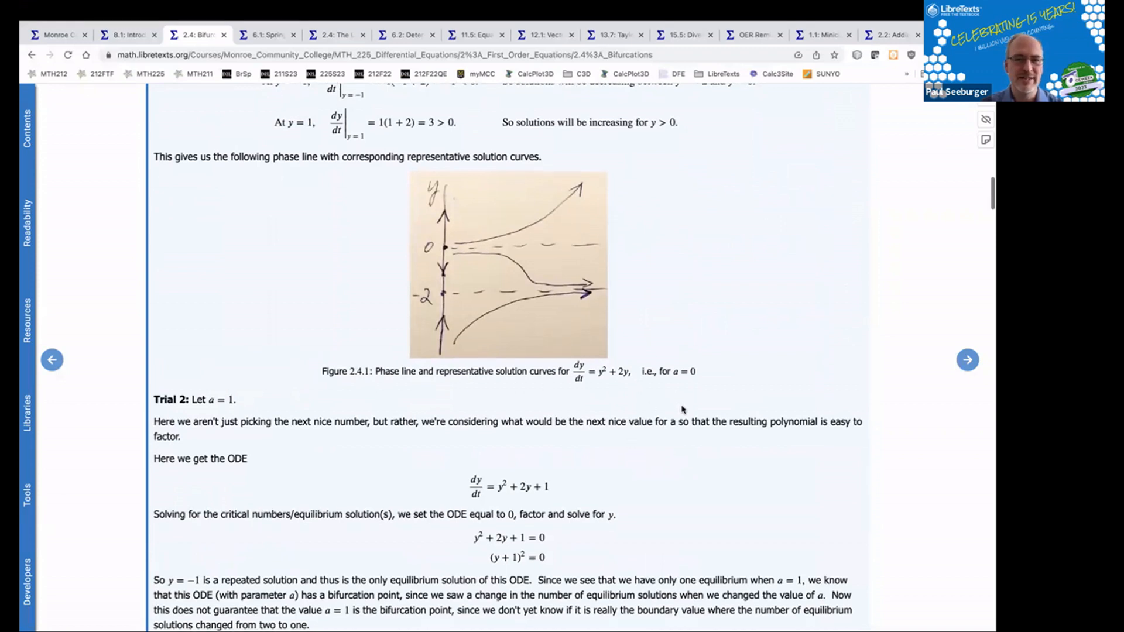
# Step: Examine Trials 2 and 3 of Example 2.4.1, continuing to the algebraic approach in Example 2.4.2
pyautogui.scroll(-13, 682, 410)
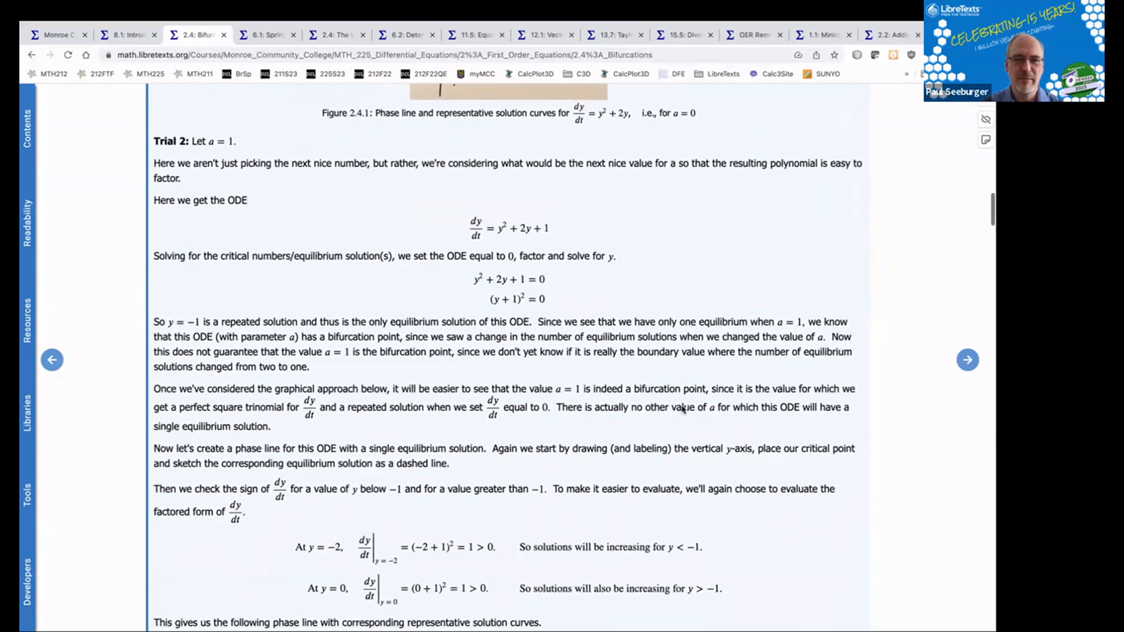
pyautogui.scroll(-10, 682, 409)
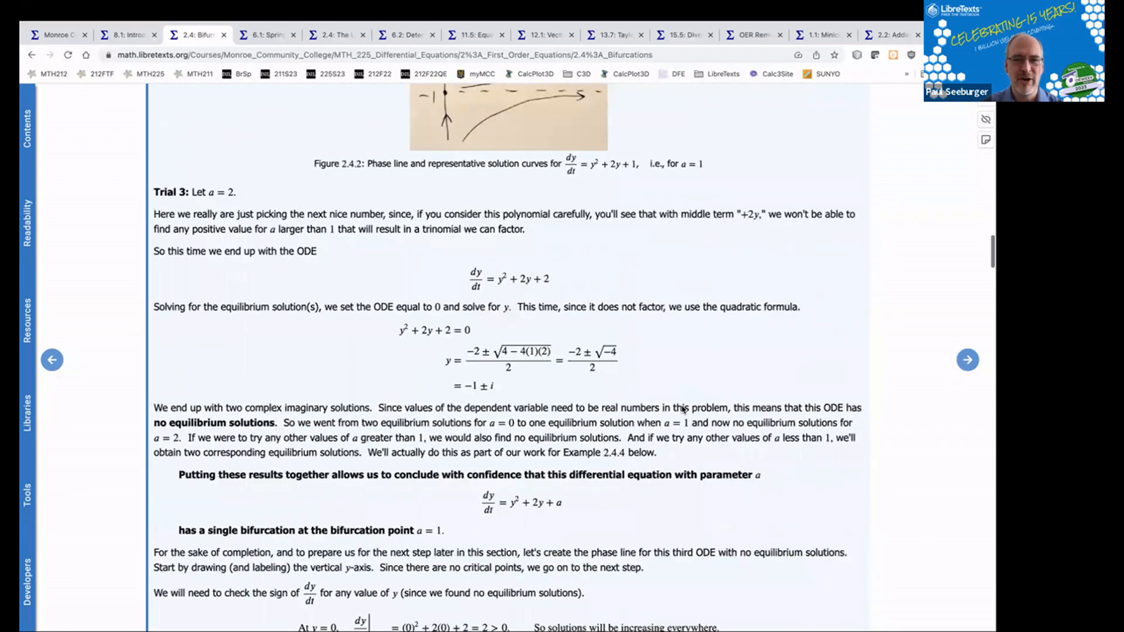
pyautogui.scroll(2, 682, 410)
pyautogui.scroll(-8, 682, 410)
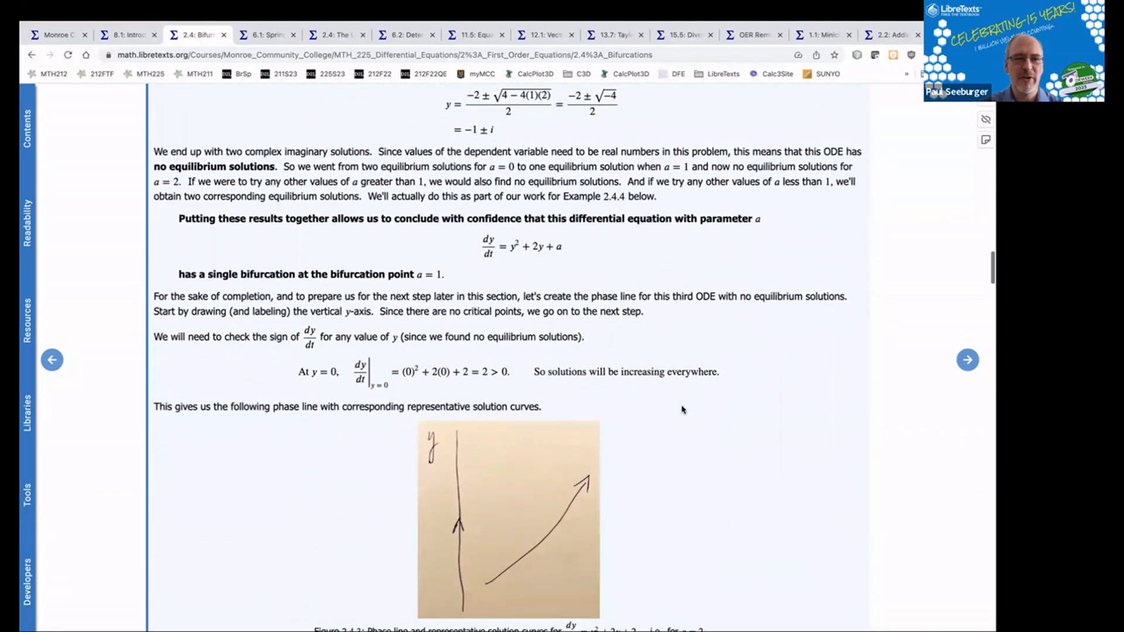
pyautogui.scroll(-8, 682, 410)
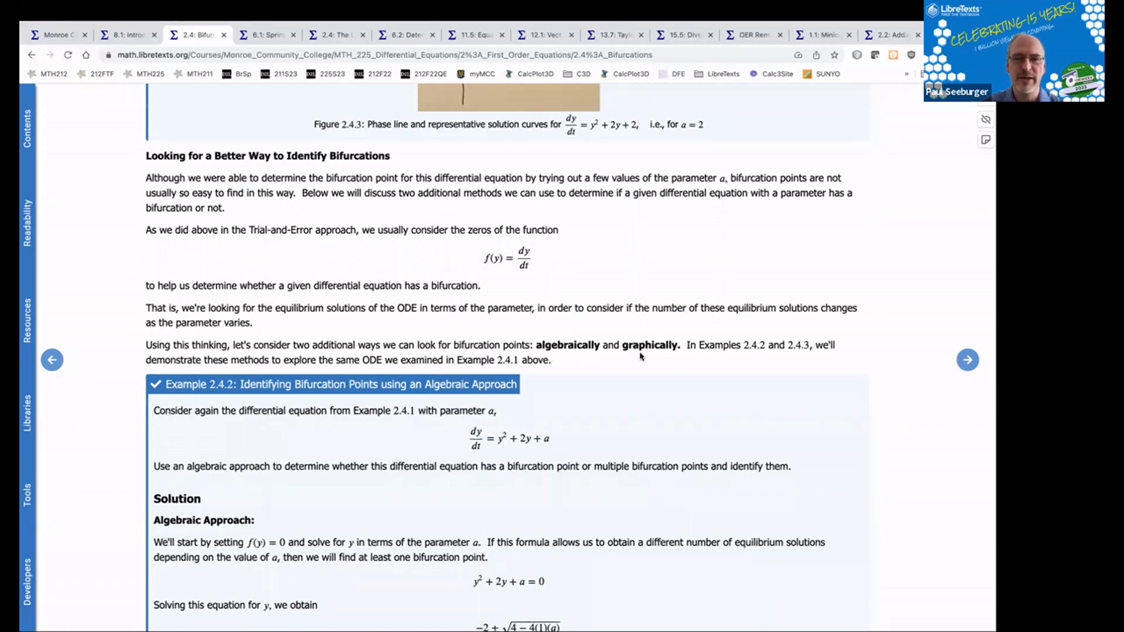
pyautogui.scroll(-3, 646, 396)
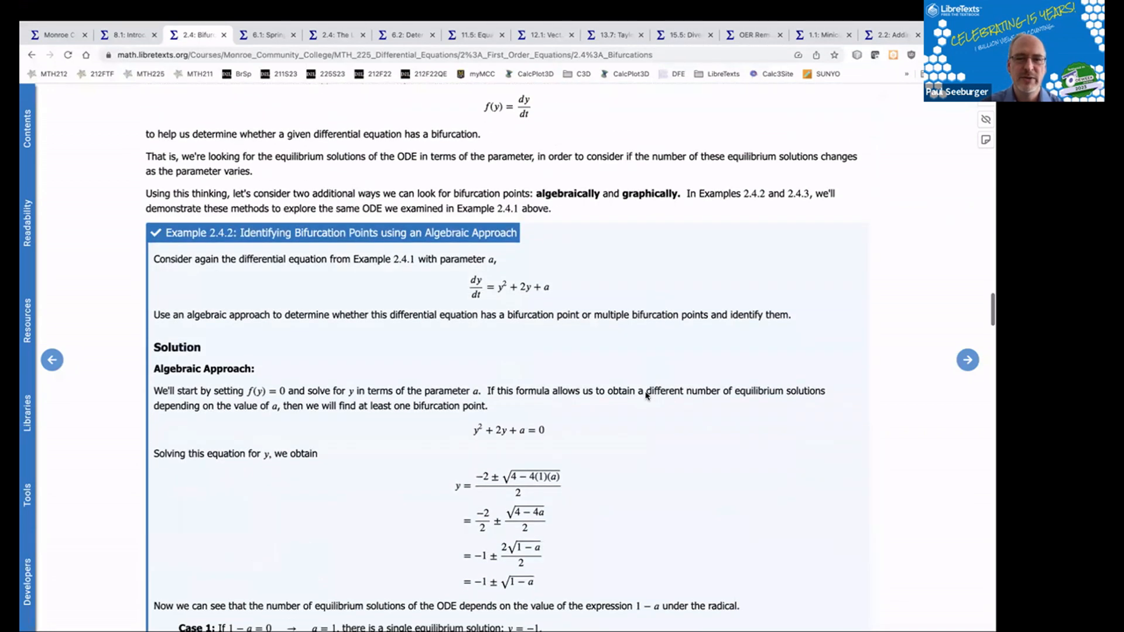
# Step: Examine the algebraic solution and its three cases in Example 2.4.2, continuing to the interactive graph in Example 2.4.3
pyautogui.scroll(-1, 646, 396)
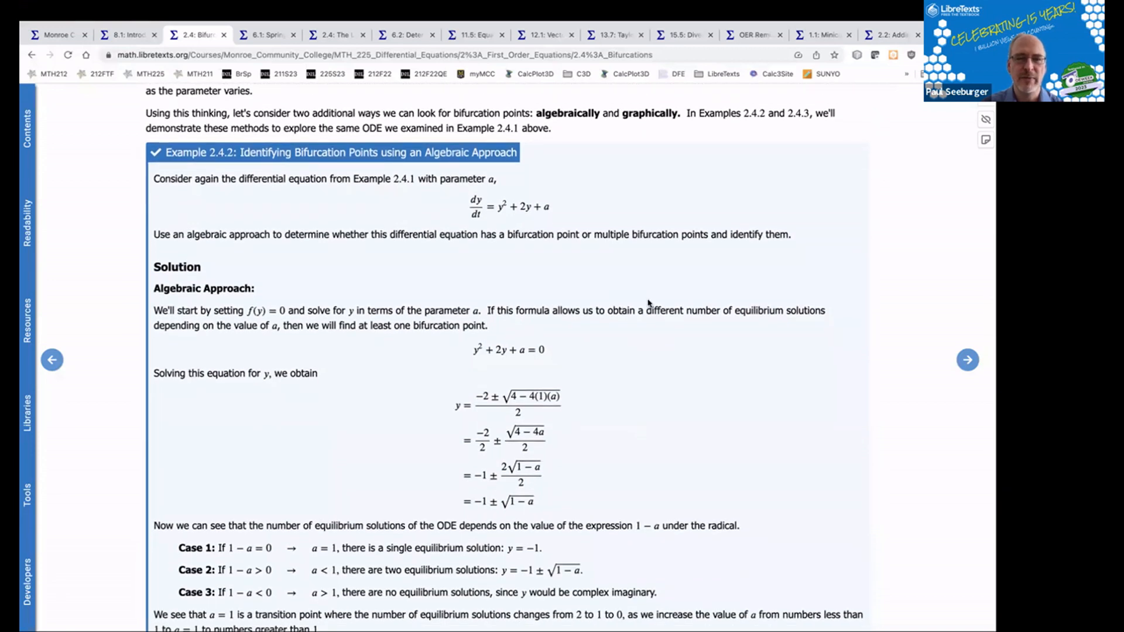
pyautogui.scroll(-1, 681, 323)
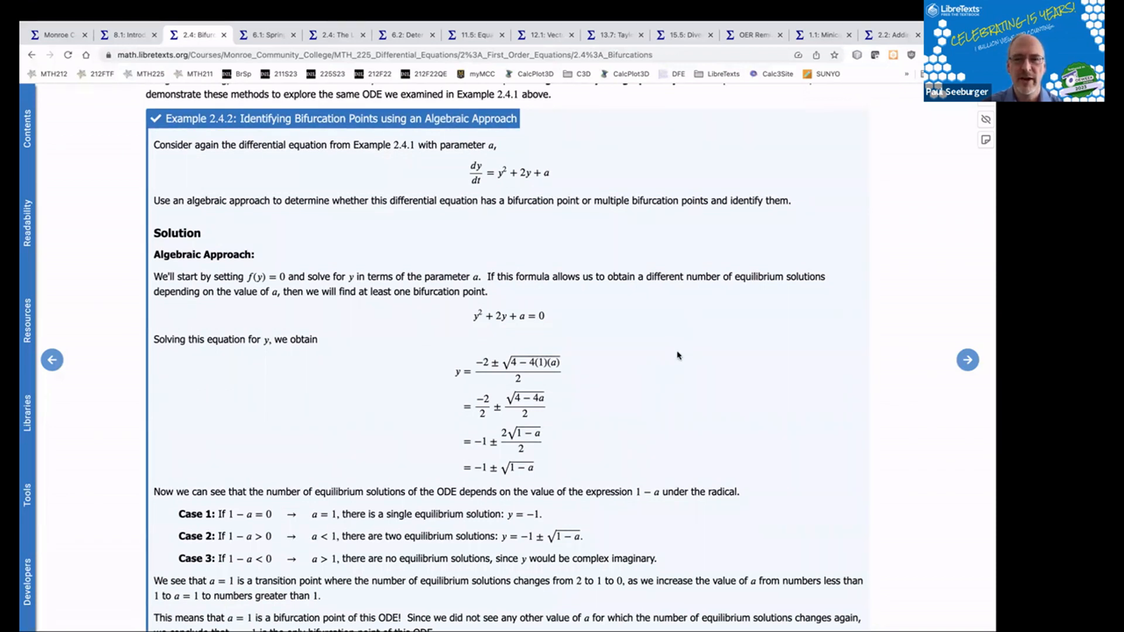
pyautogui.scroll(-1, 677, 356)
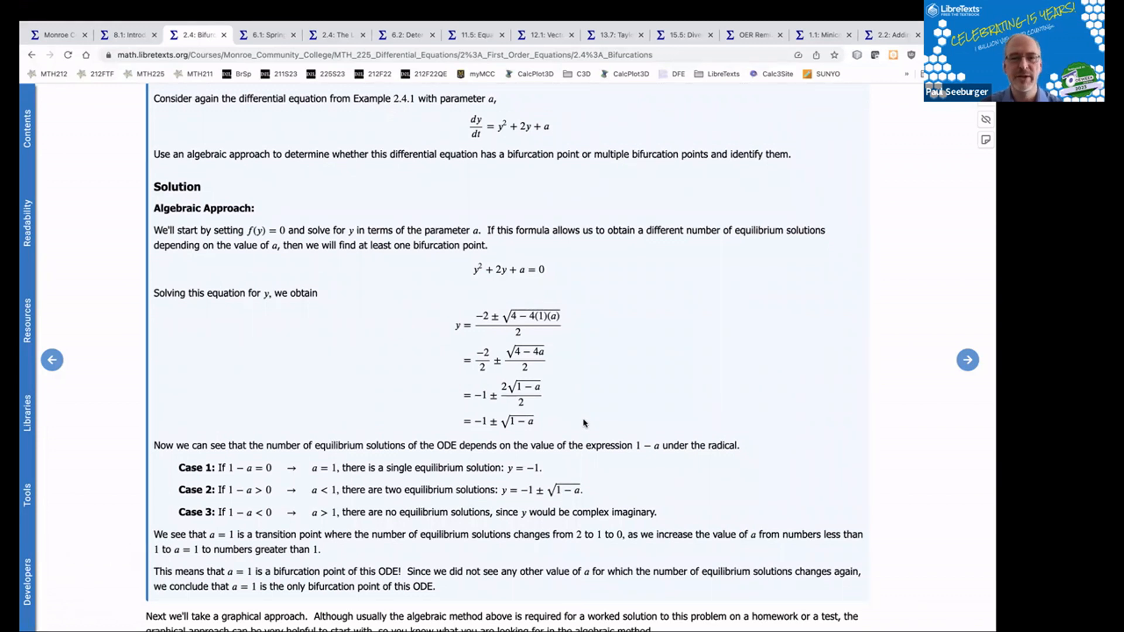
pyautogui.scroll(-3, 592, 456)
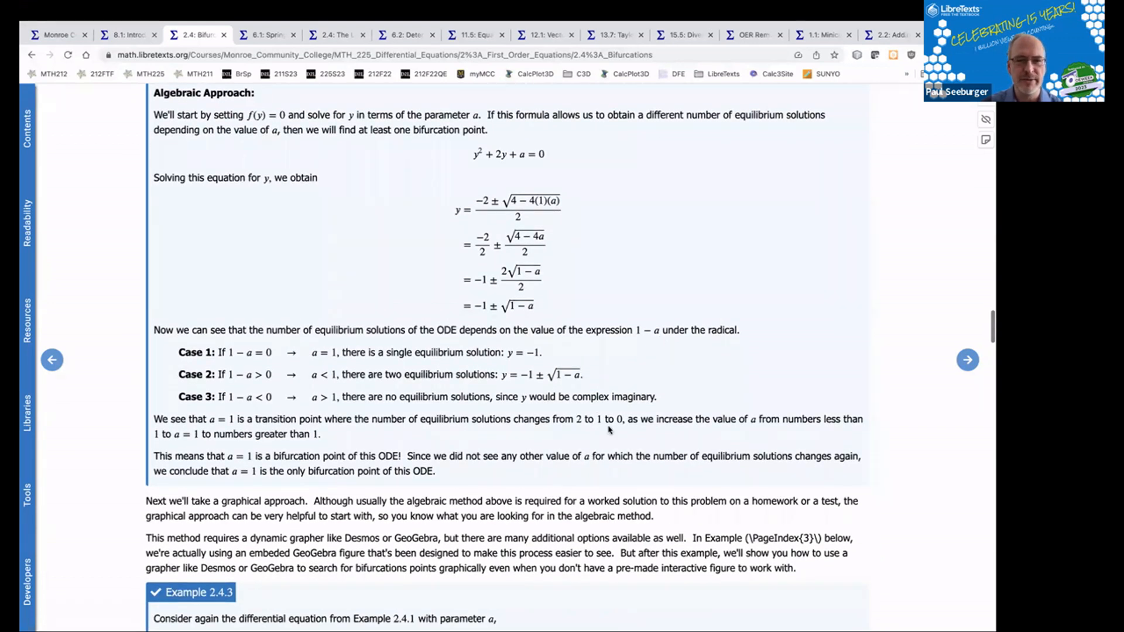
pyautogui.scroll(-8, 328, 444)
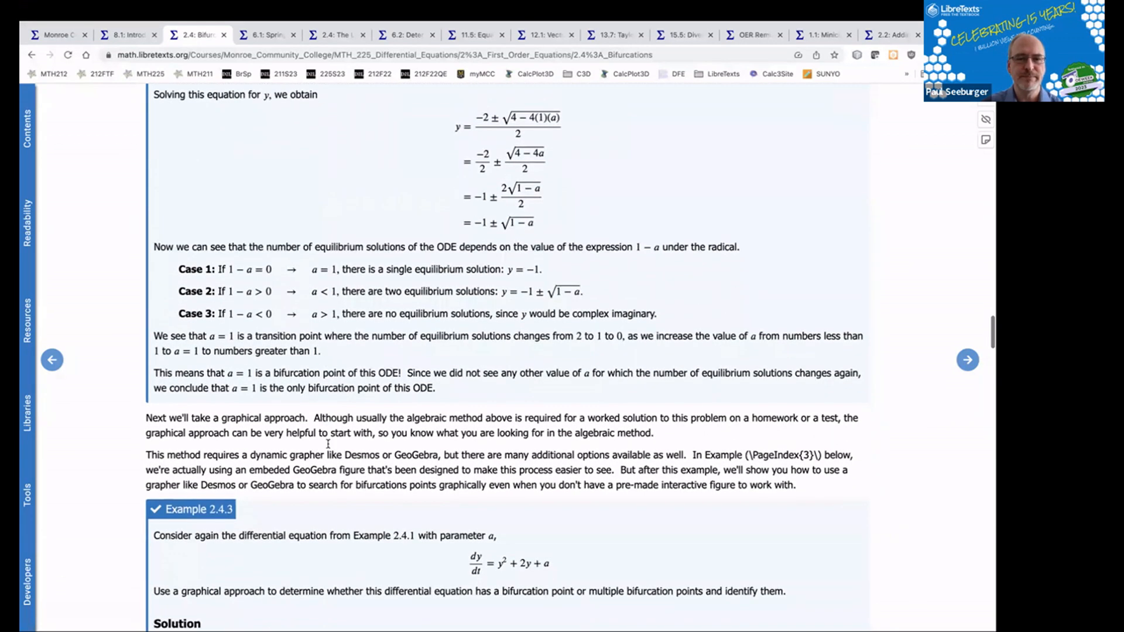
pyautogui.scroll(-4, 328, 433)
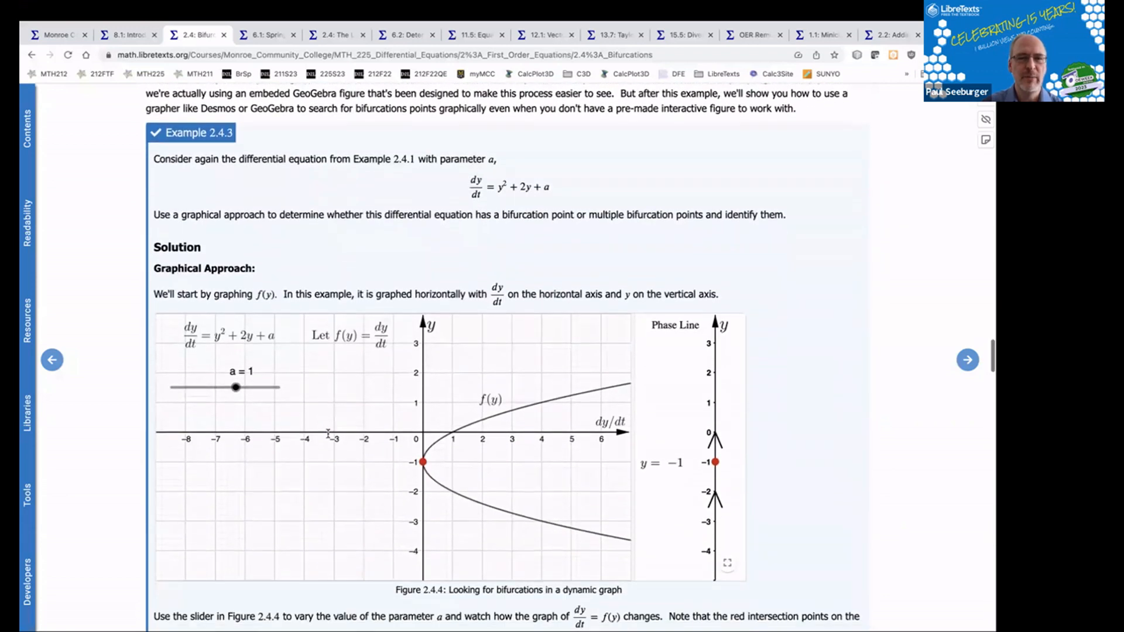